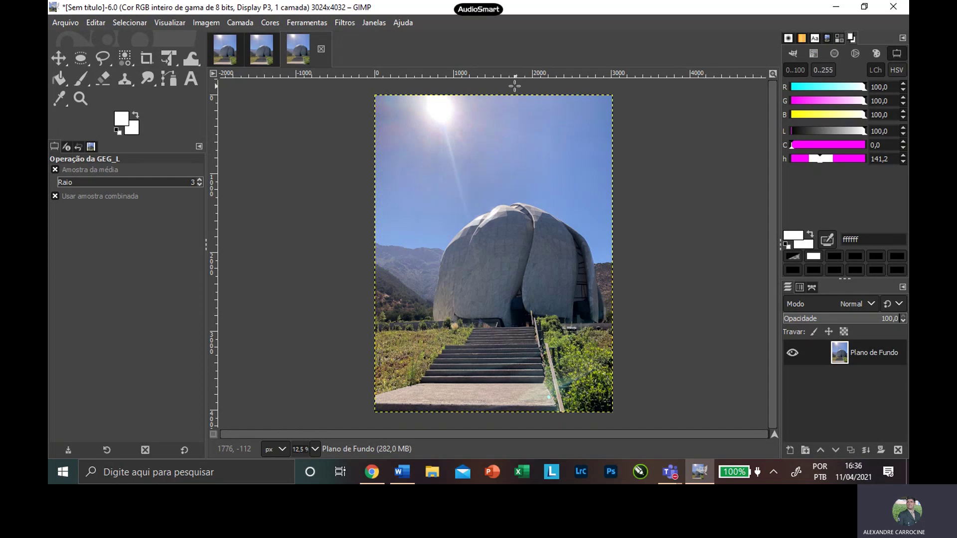
Step: Add a horizontal guide across the sky of the photo at about 750 px
{"action": "left_click_drag", "start_coordinate": [507, 79], "coordinate": [511, 154]}
{"action": "key", "text": "shift+ctrl+f"}
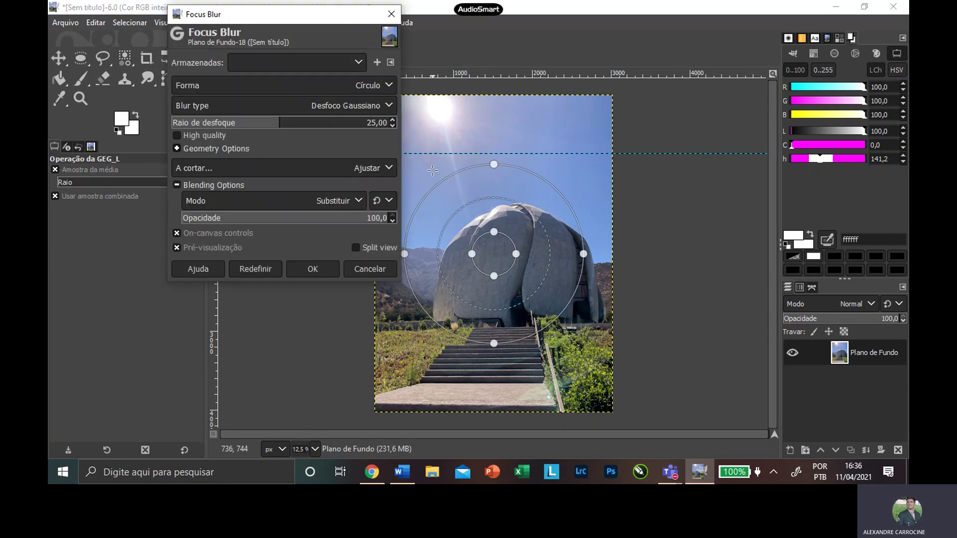
{"action": "left_click", "coordinate": [391, 14]}
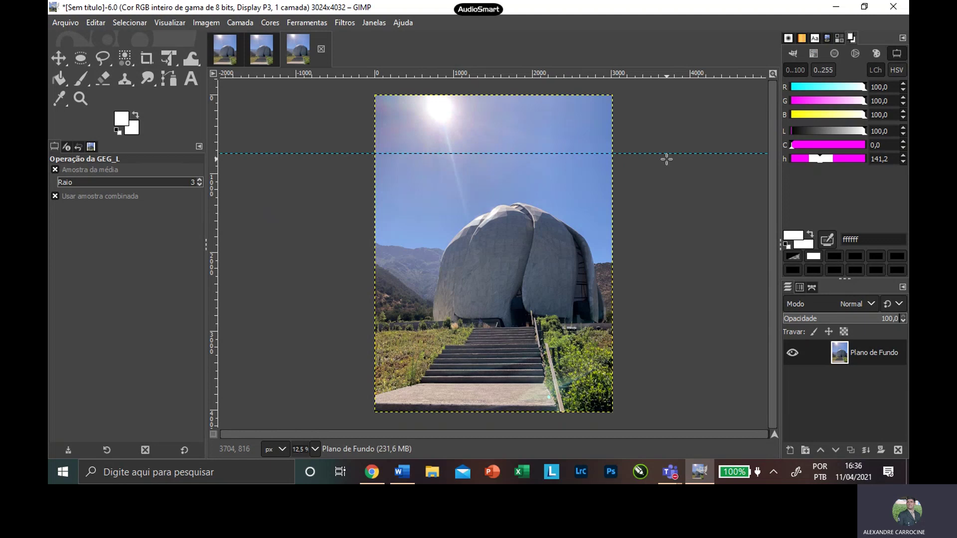
{"action": "key", "text": "shift+ctrl+f"}
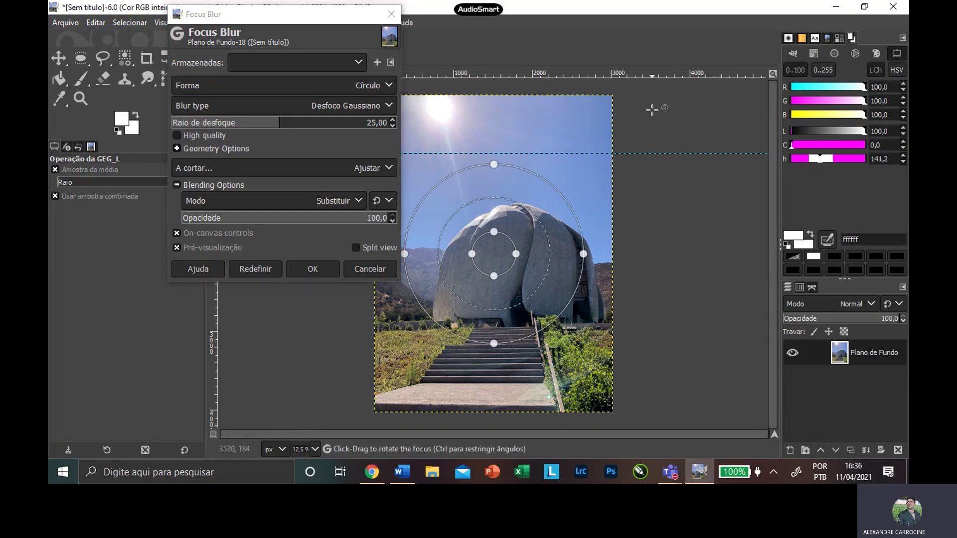
{"action": "left_click", "coordinate": [391, 18]}
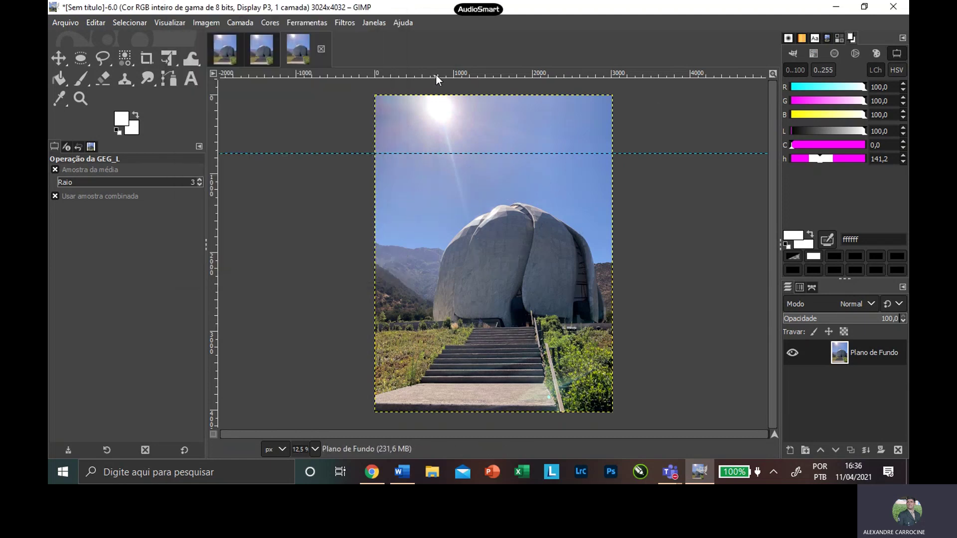
Step: With the Move tool, reposition the horizontal guide at about 600 px and add a vertical guide at about 600 px
{"action": "left_click", "coordinate": [58, 58]}
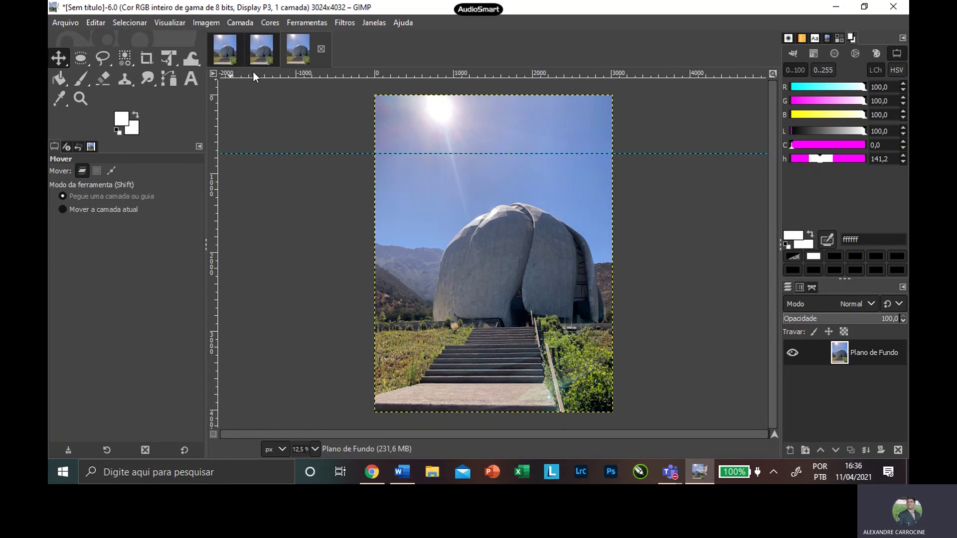
{"action": "left_click_drag", "start_coordinate": [480, 150], "coordinate": [480, 202]}
{"action": "left_click_drag", "start_coordinate": [631, 203], "coordinate": [629, 143]}
{"action": "left_click_drag", "start_coordinate": [218, 105], "coordinate": [421, 125]}
Step: Switch to Photopea in the browser and display the whole photo of the chile.psd document
{"action": "left_click", "coordinate": [371, 472]}
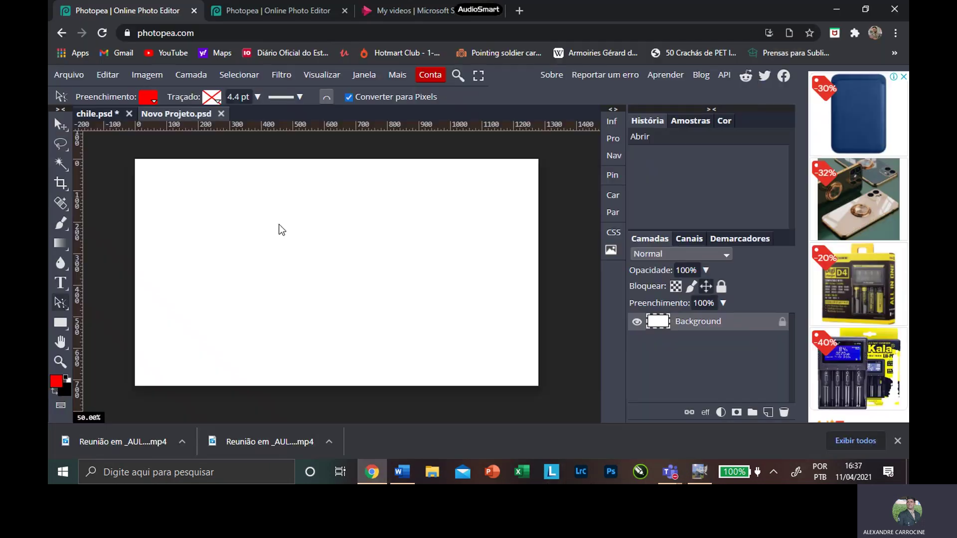
{"action": "left_click", "coordinate": [105, 118]}
{"action": "scroll", "coordinate": [500, 219], "scroll_direction": "up", "scroll_amount": 3}
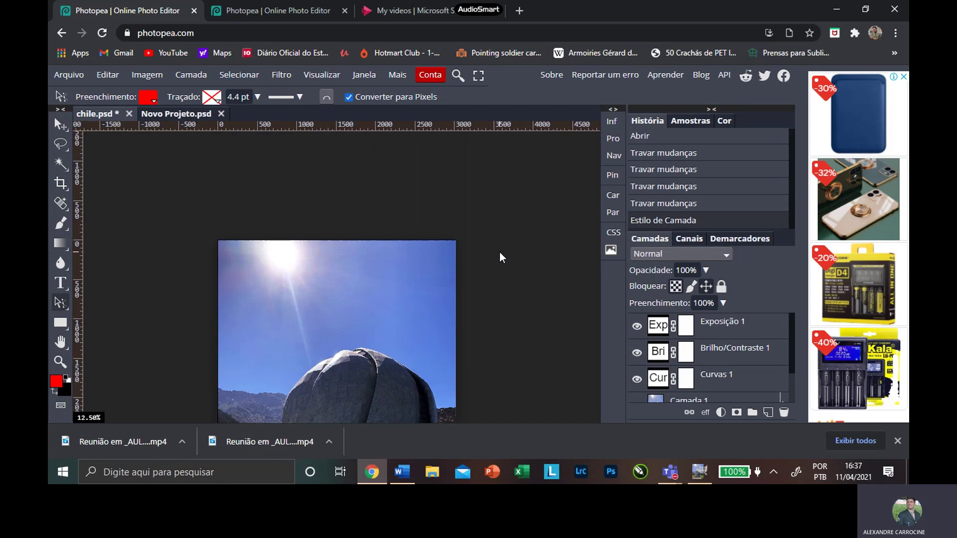
{"action": "scroll", "coordinate": [502, 258], "scroll_direction": "down", "scroll_amount": 3}
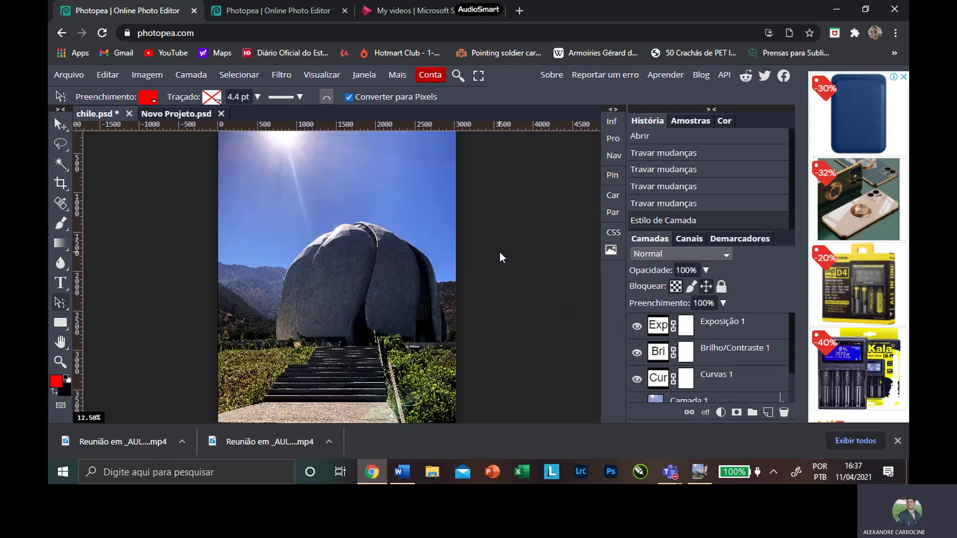
{"action": "scroll", "coordinate": [500, 257], "scroll_direction": "down", "scroll_amount": 2}
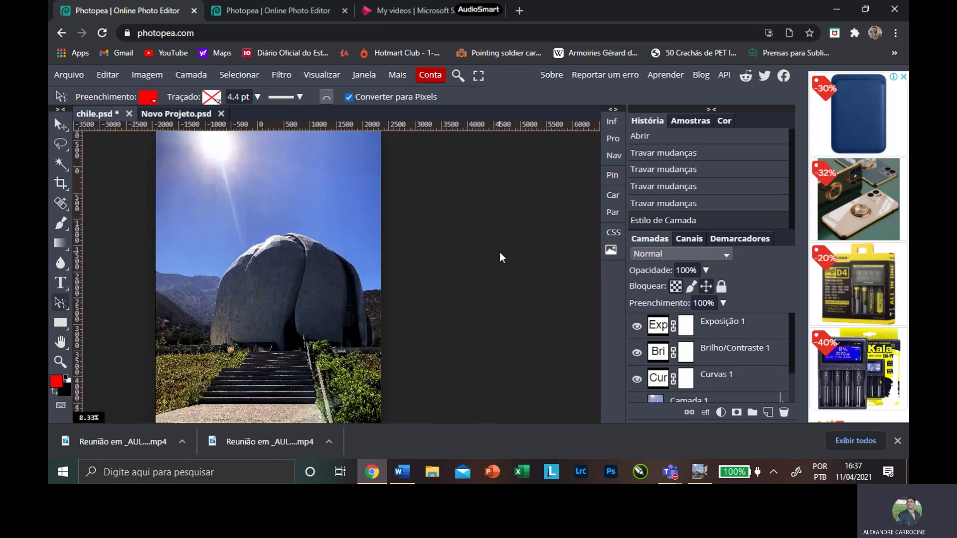
{"action": "scroll", "coordinate": [500, 257], "scroll_direction": "up", "scroll_amount": 1}
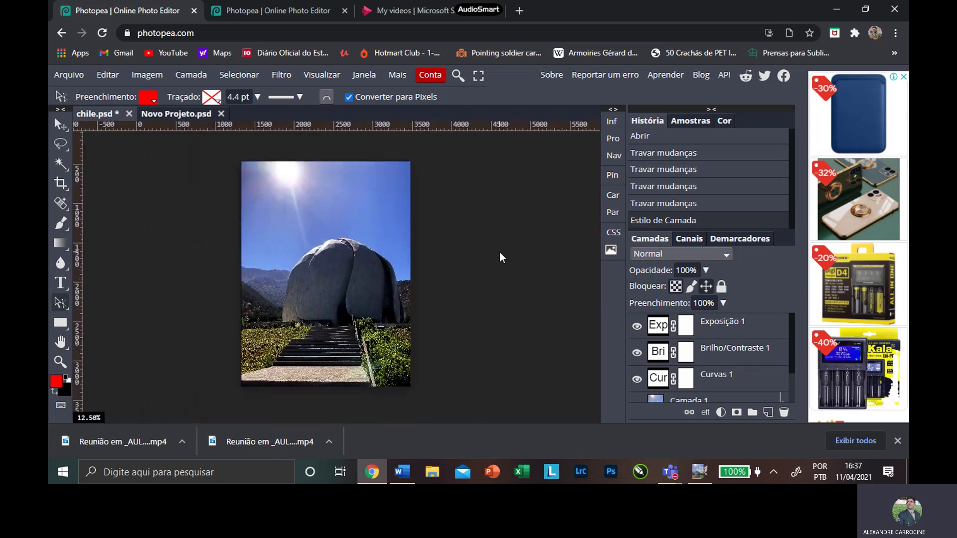
{"action": "scroll", "coordinate": [501, 257], "scroll_direction": "down", "scroll_amount": 1}
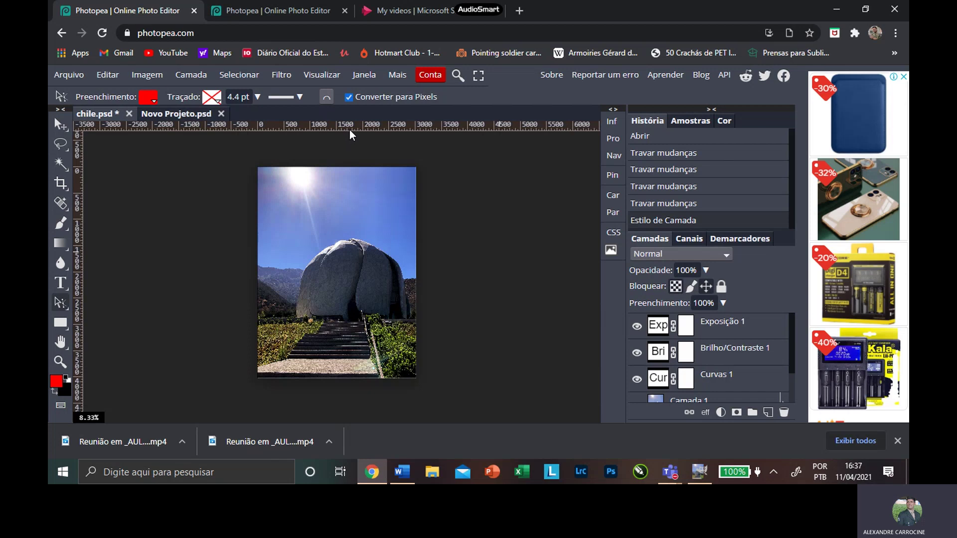
Step: Add horizontal guides at about 750, 1850 and 3150 px and vertical guides at about 700 and 2400 px
{"action": "left_click_drag", "start_coordinate": [350, 127], "coordinate": [352, 207]}
{"action": "left_click_drag", "start_coordinate": [81, 189], "coordinate": [295, 247]}
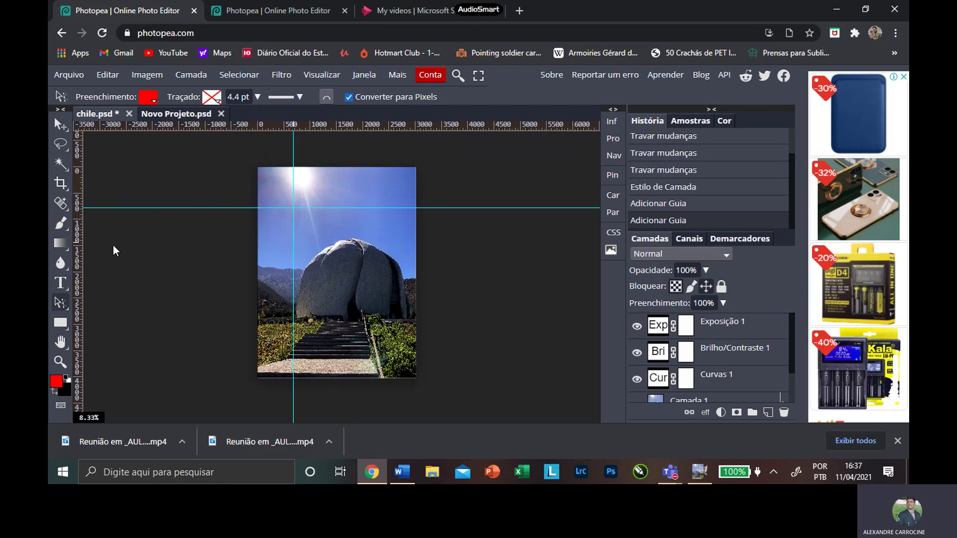
{"action": "left_click_drag", "start_coordinate": [83, 248], "coordinate": [385, 274]}
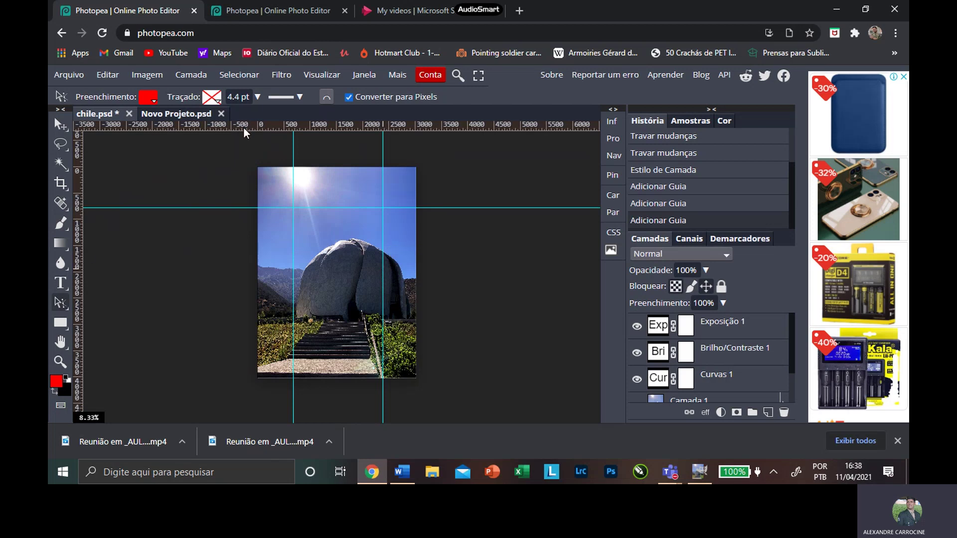
{"action": "left_click_drag", "start_coordinate": [244, 132], "coordinate": [243, 268]}
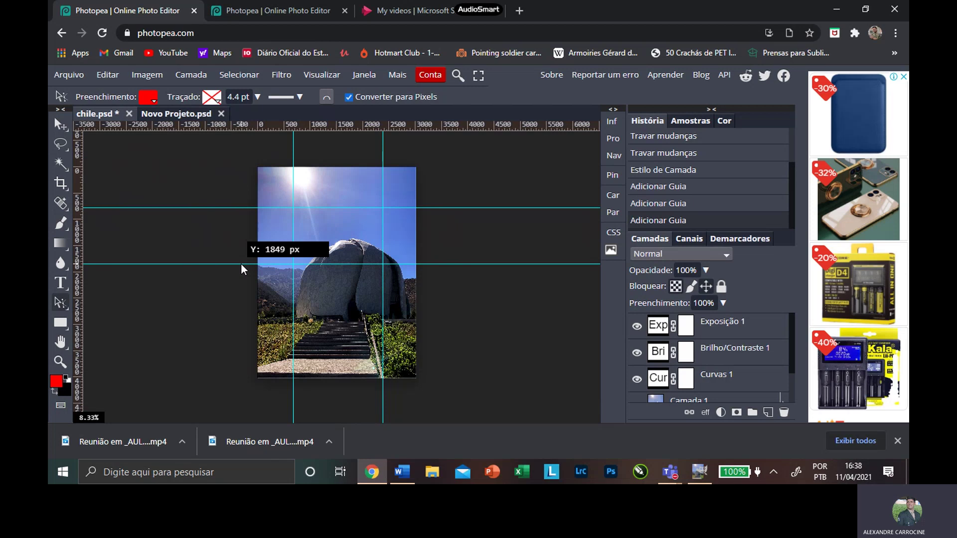
{"action": "left_click_drag", "start_coordinate": [242, 269], "coordinate": [242, 270]}
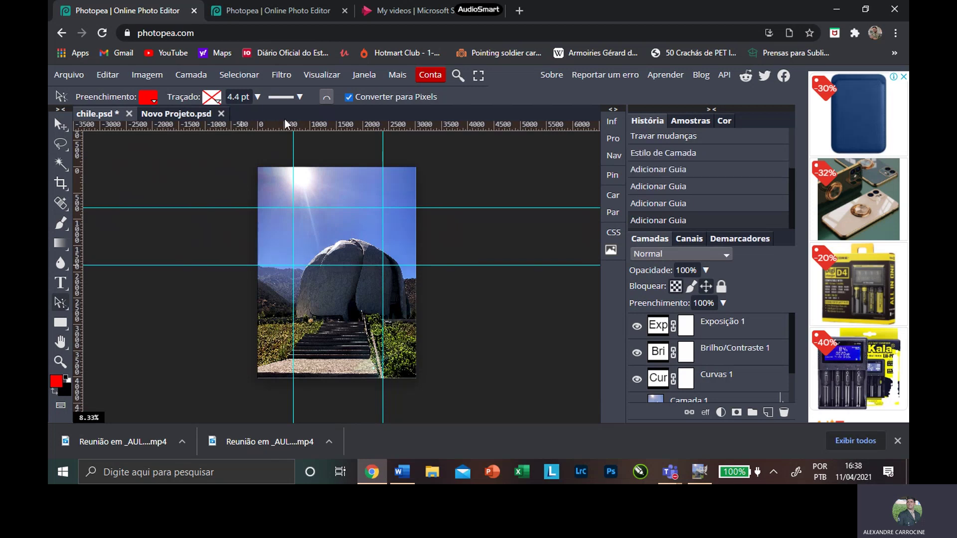
{"action": "left_click_drag", "start_coordinate": [278, 130], "coordinate": [278, 333]}
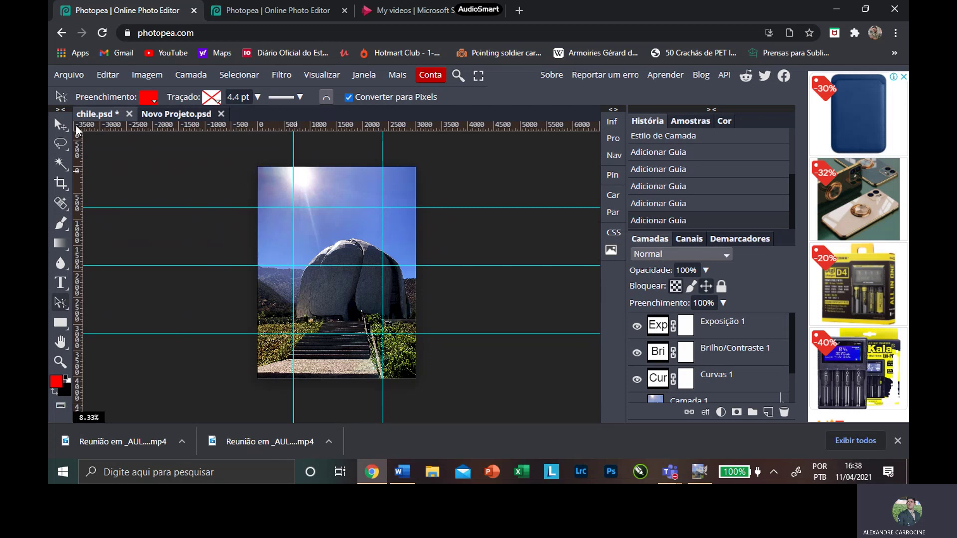
Step: Move the vertical guides to about 1000 and 2200 px and the upper two horizontal guides to about 1000 and 2000 px
{"action": "left_click", "coordinate": [63, 126]}
{"action": "left_click_drag", "start_coordinate": [293, 204], "coordinate": [303, 204]}
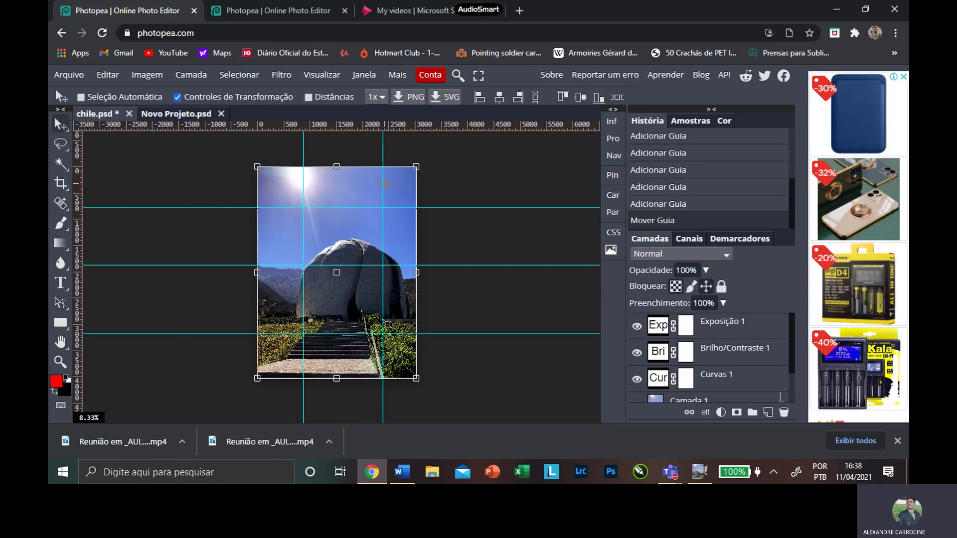
{"action": "left_click_drag", "start_coordinate": [383, 184], "coordinate": [373, 184]}
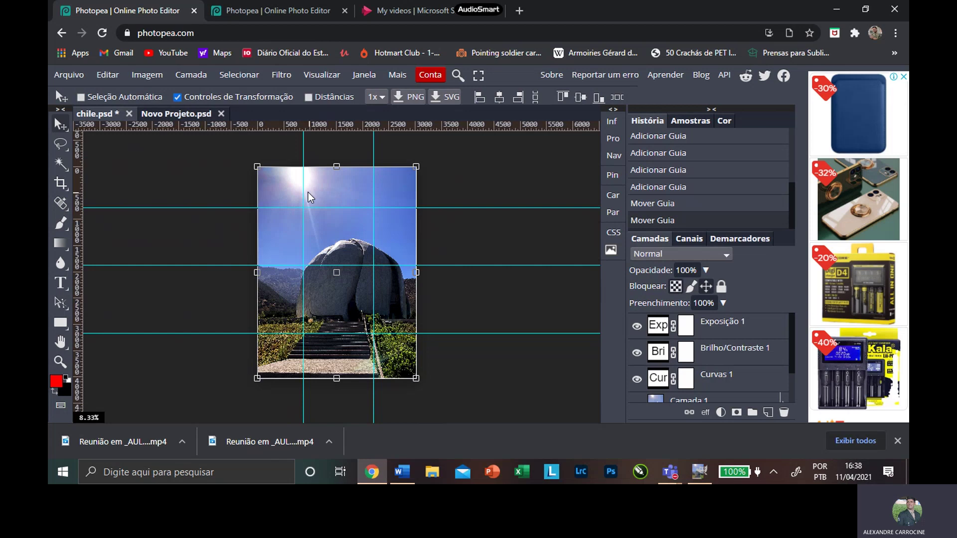
{"action": "left_click_drag", "start_coordinate": [303, 190], "coordinate": [311, 187]}
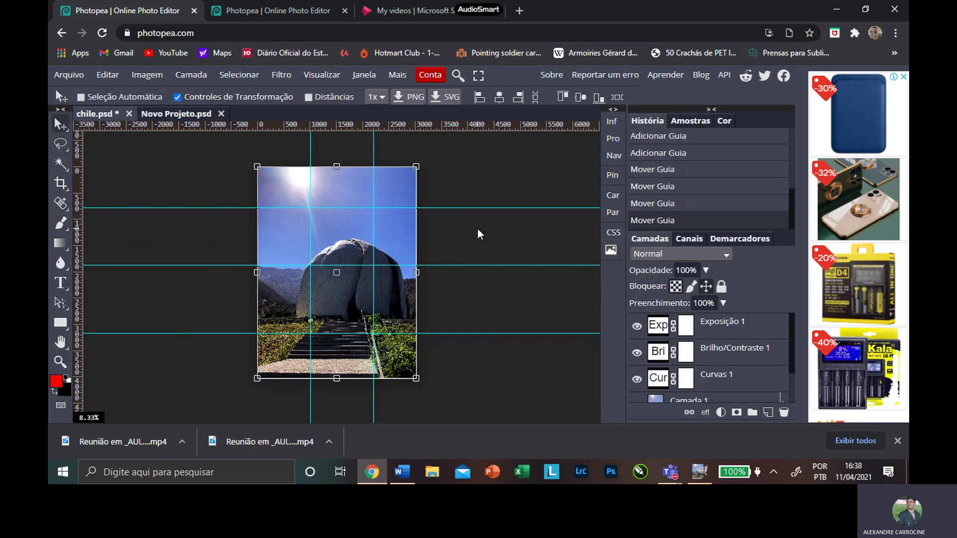
{"action": "left_click_drag", "start_coordinate": [371, 208], "coordinate": [365, 218]}
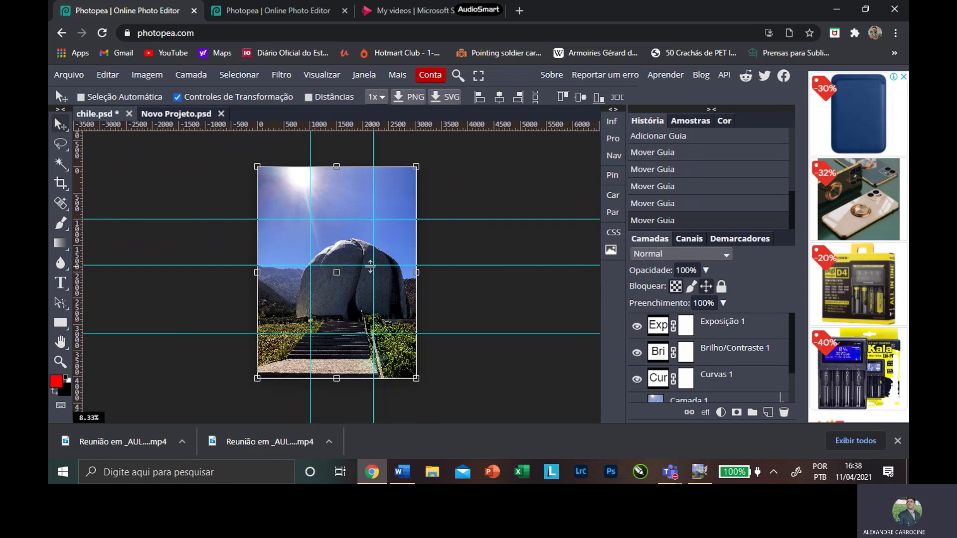
{"action": "left_click_drag", "start_coordinate": [369, 265], "coordinate": [366, 273]}
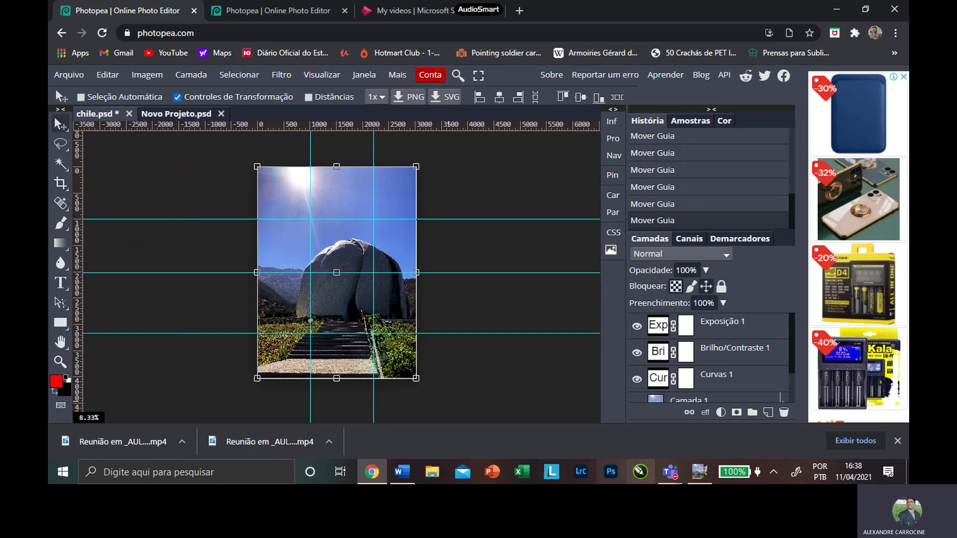
Step: Switch to GIMP and add horizontal guides at about 1600 and 2700 px and vertical guides at about 1400 and 2300 px
{"action": "left_click", "coordinate": [700, 472]}
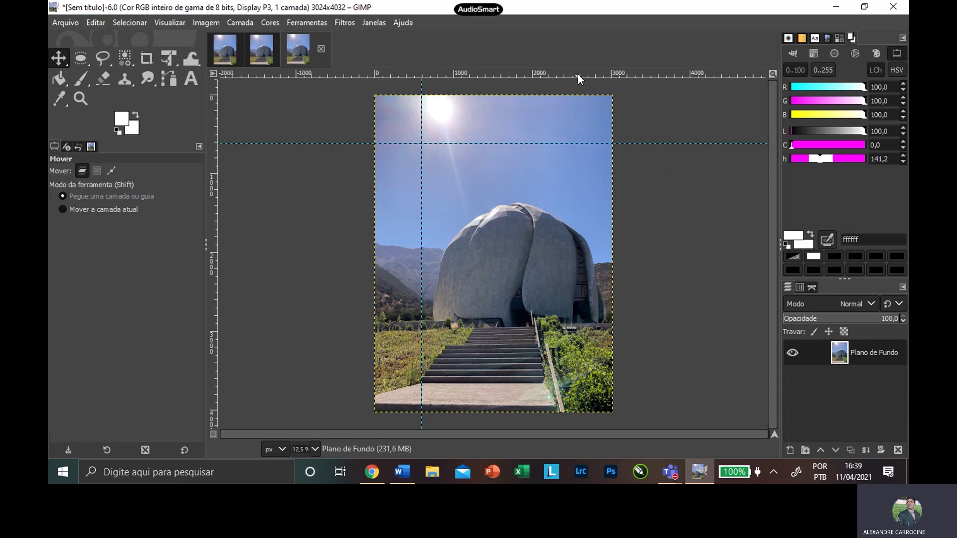
{"action": "left_click_drag", "start_coordinate": [578, 73], "coordinate": [570, 220]}
{"action": "left_click_drag", "start_coordinate": [530, 76], "coordinate": [503, 309]}
{"action": "left_click_drag", "start_coordinate": [214, 100], "coordinate": [486, 149]}
{"action": "left_click_drag", "start_coordinate": [219, 96], "coordinate": [556, 179]}
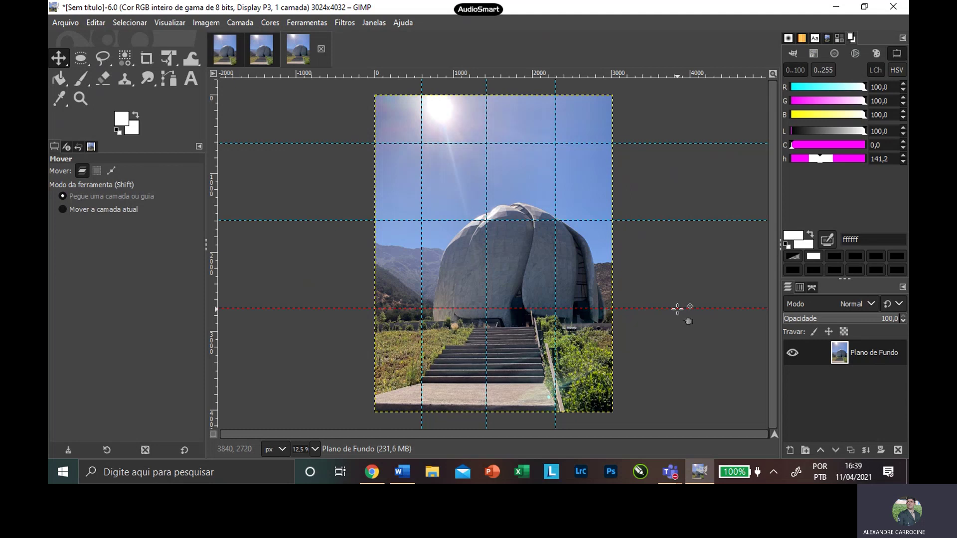
Step: Remove all three horizontal and three vertical guides from the photo, keeping the image layer's content
{"action": "key", "text": "Delete"}
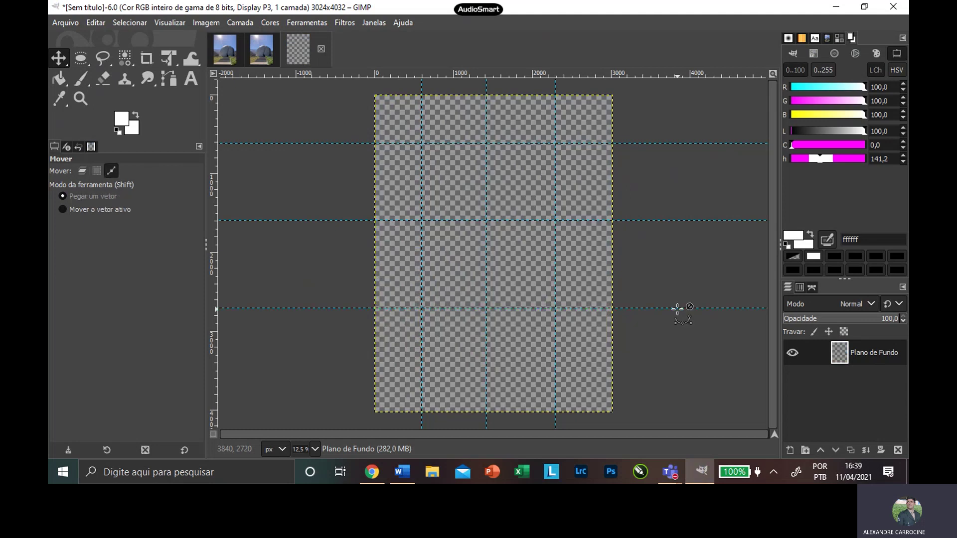
{"action": "key", "text": "ctrl+z"}
{"action": "left_click_drag", "start_coordinate": [687, 309], "coordinate": [684, 424]}
{"action": "left_click_drag", "start_coordinate": [706, 297], "coordinate": [708, 432]}
{"action": "left_click_drag", "start_coordinate": [718, 144], "coordinate": [720, 88]}
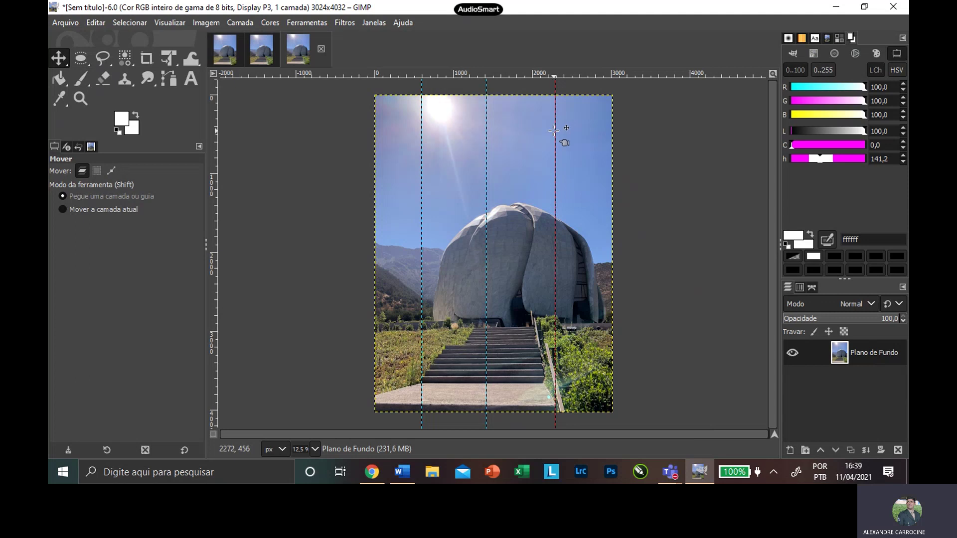
{"action": "left_click_drag", "start_coordinate": [556, 135], "coordinate": [681, 158]}
{"action": "left_click_drag", "start_coordinate": [488, 159], "coordinate": [645, 180]}
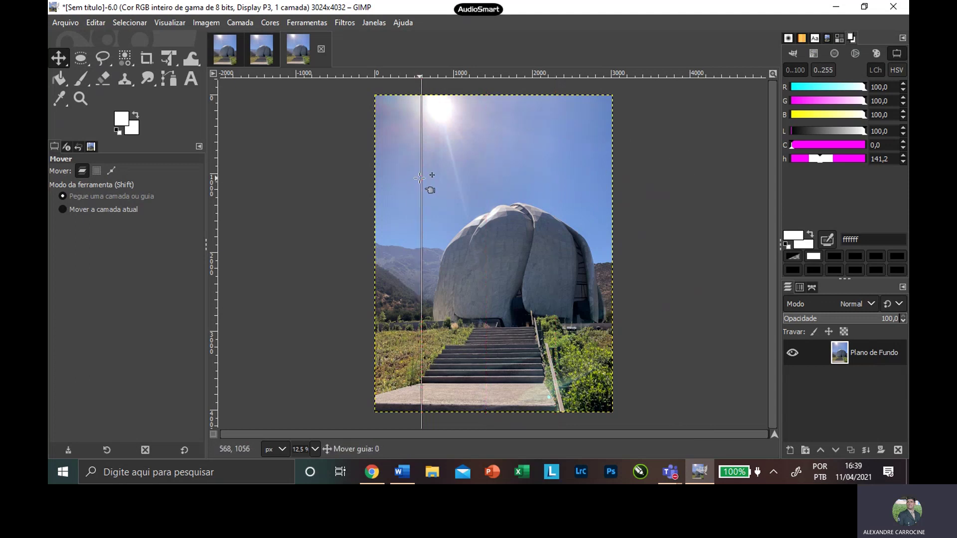
{"action": "left_click_drag", "start_coordinate": [419, 178], "coordinate": [329, 162]}
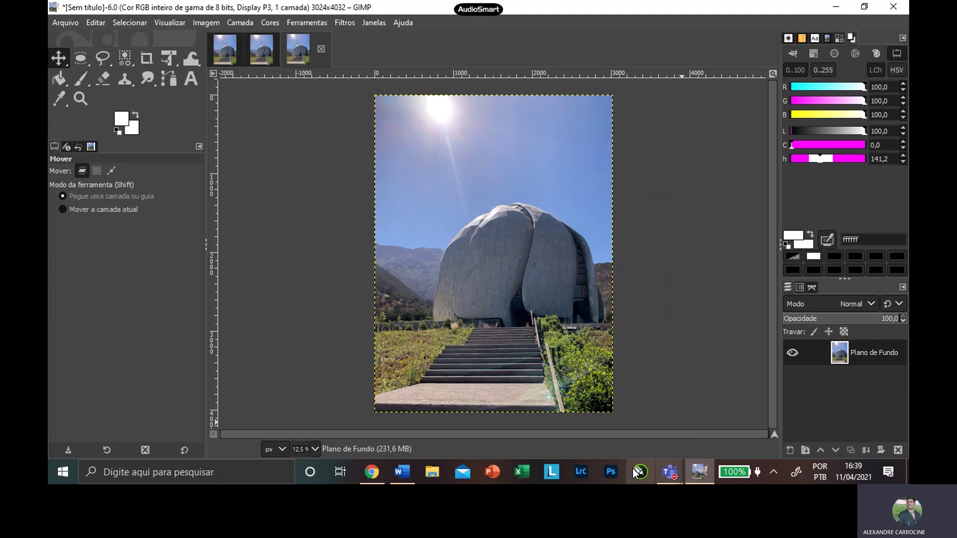
Step: Switch to Photopea and remove the three horizontal and two vertical guides from chile.psd
{"action": "left_click", "coordinate": [382, 471]}
{"action": "left_click", "coordinate": [475, 221]}
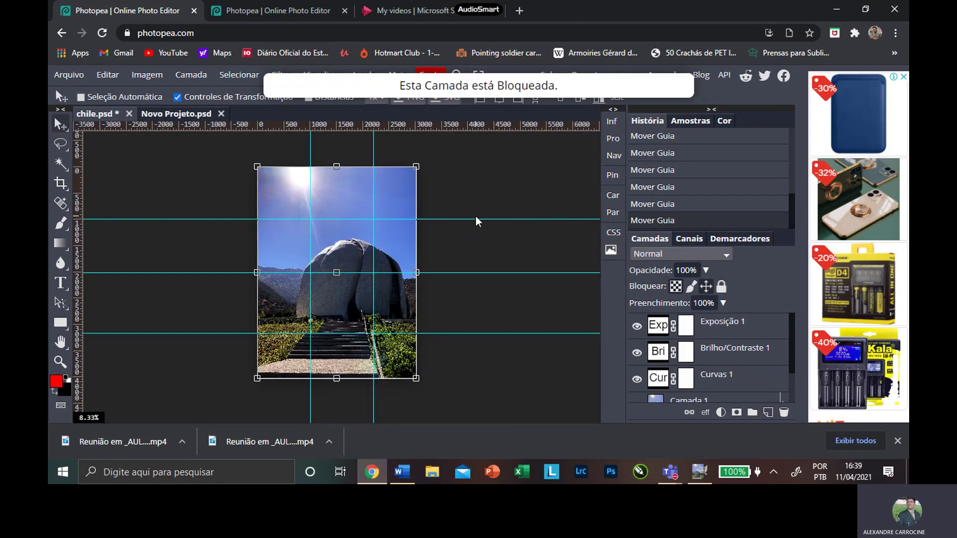
{"action": "left_click_drag", "start_coordinate": [476, 220], "coordinate": [488, 153]}
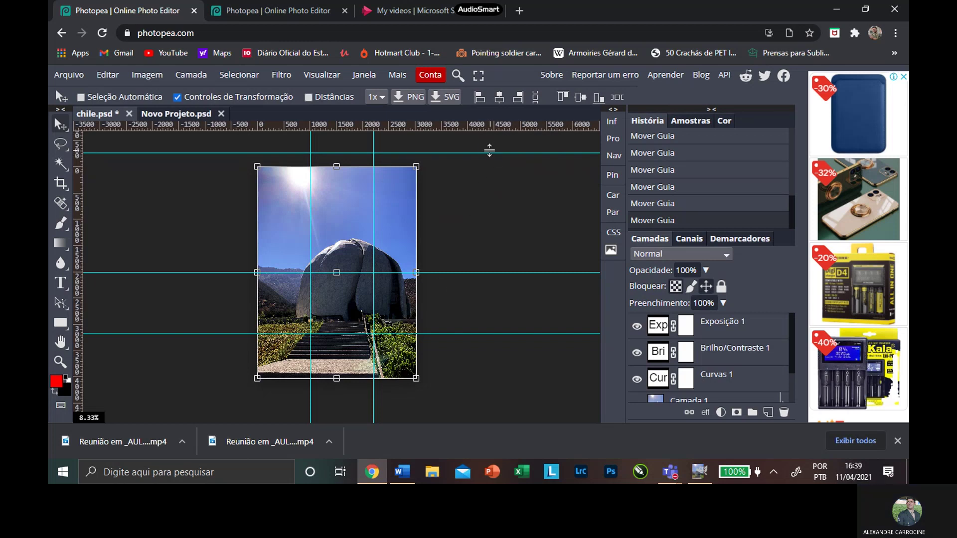
{"action": "left_click_drag", "start_coordinate": [489, 152], "coordinate": [503, 124]}
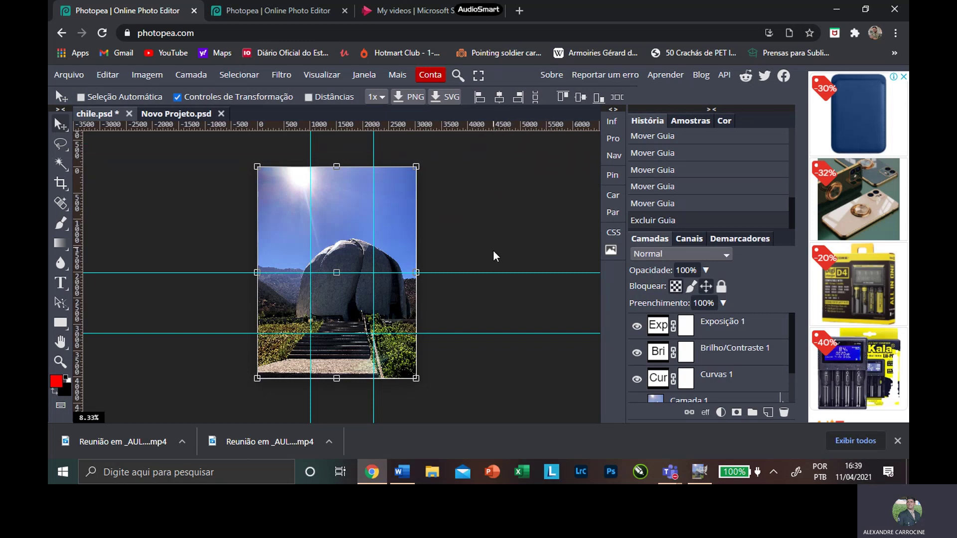
{"action": "left_click_drag", "start_coordinate": [496, 272], "coordinate": [523, 121]}
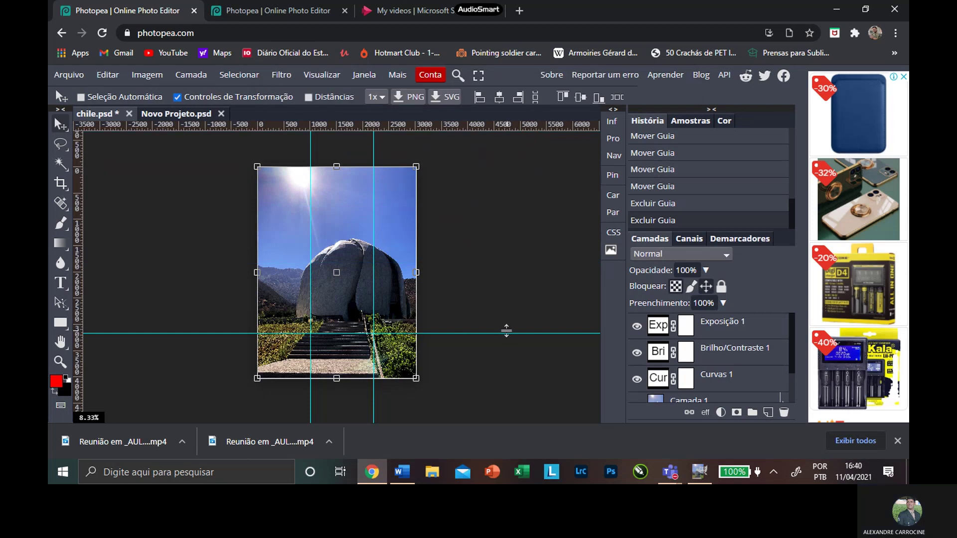
{"action": "left_click_drag", "start_coordinate": [506, 331], "coordinate": [541, 125]}
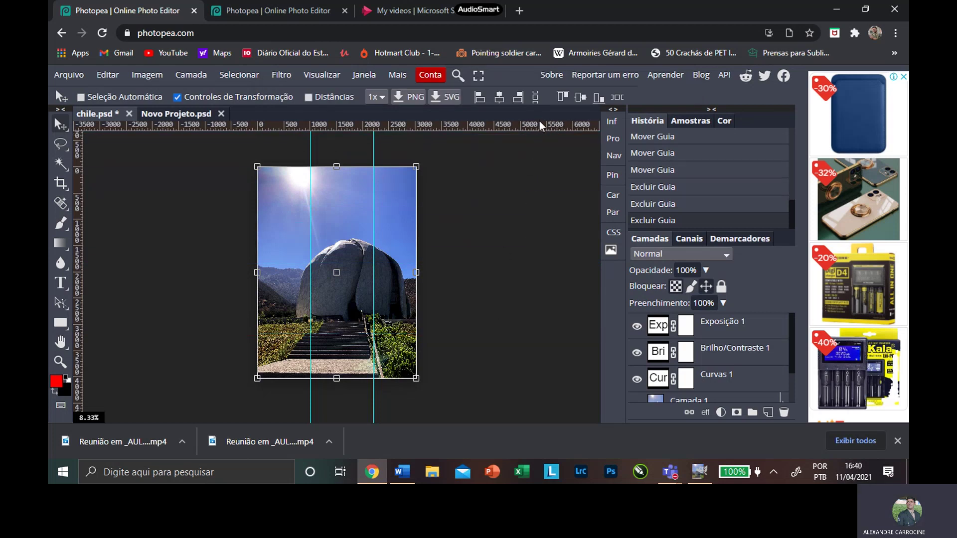
{"action": "left_click_drag", "start_coordinate": [373, 156], "coordinate": [601, 212]}
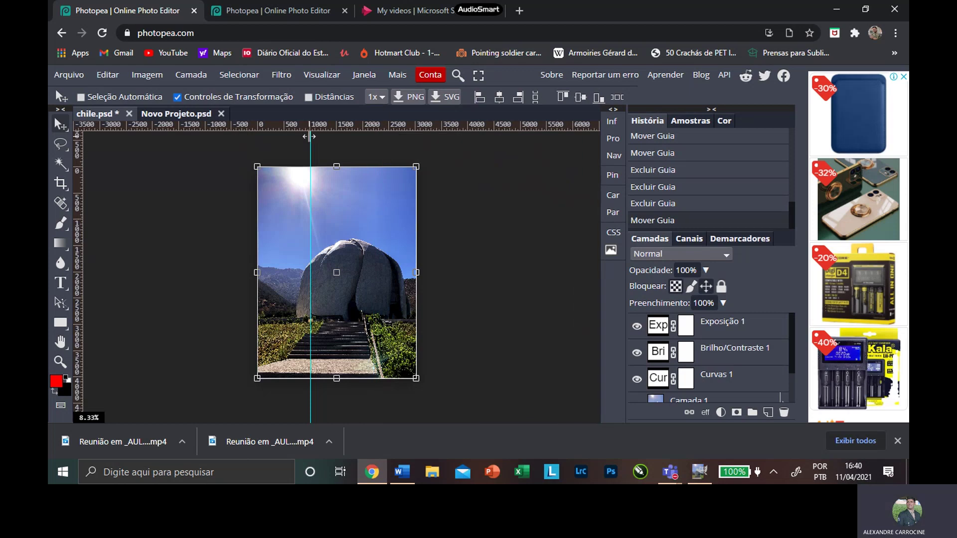
{"action": "left_click_drag", "start_coordinate": [312, 136], "coordinate": [613, 264]}
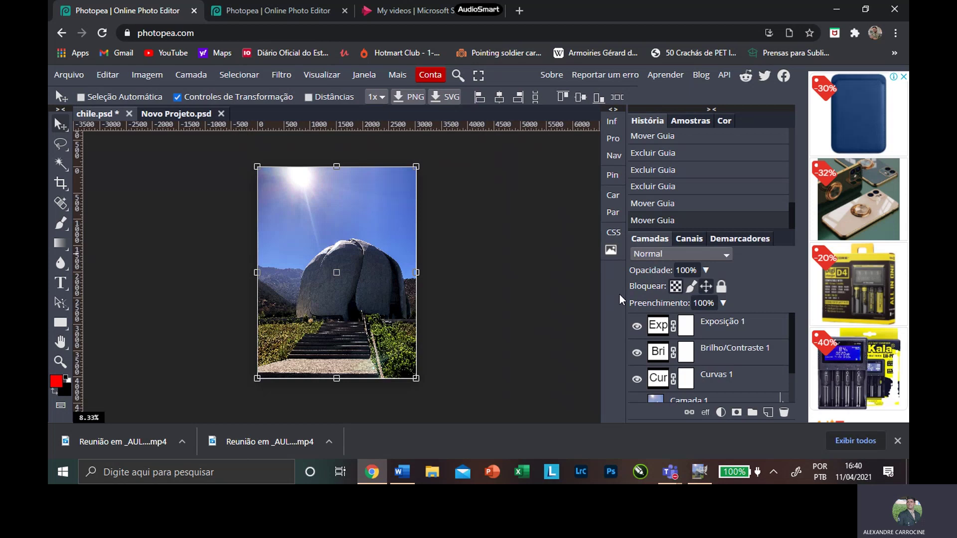
Step: Switch to GIMP, add a horizontal and a vertical guide at about 700 px each, and draw a text box above the horizontal guide
{"action": "left_click", "coordinate": [703, 472]}
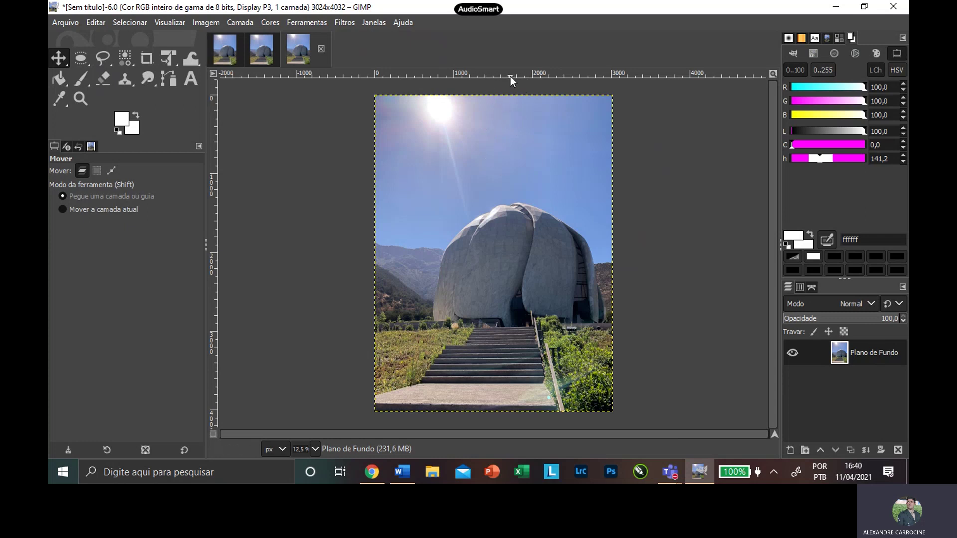
{"action": "left_click_drag", "start_coordinate": [509, 77], "coordinate": [510, 148]}
{"action": "left_click_drag", "start_coordinate": [217, 125], "coordinate": [431, 144]}
{"action": "left_click", "coordinate": [194, 80]}
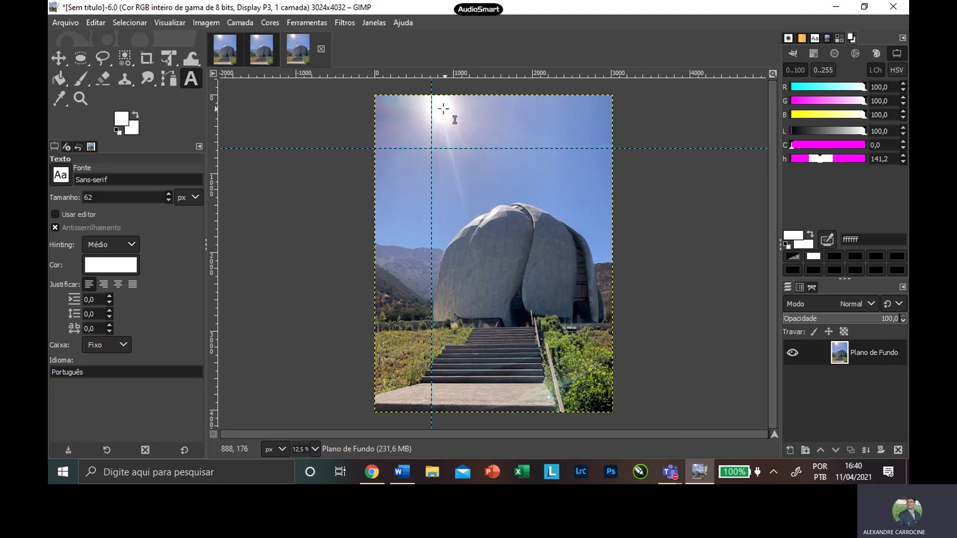
{"action": "left_click_drag", "start_coordinate": [441, 112], "coordinate": [586, 139]}
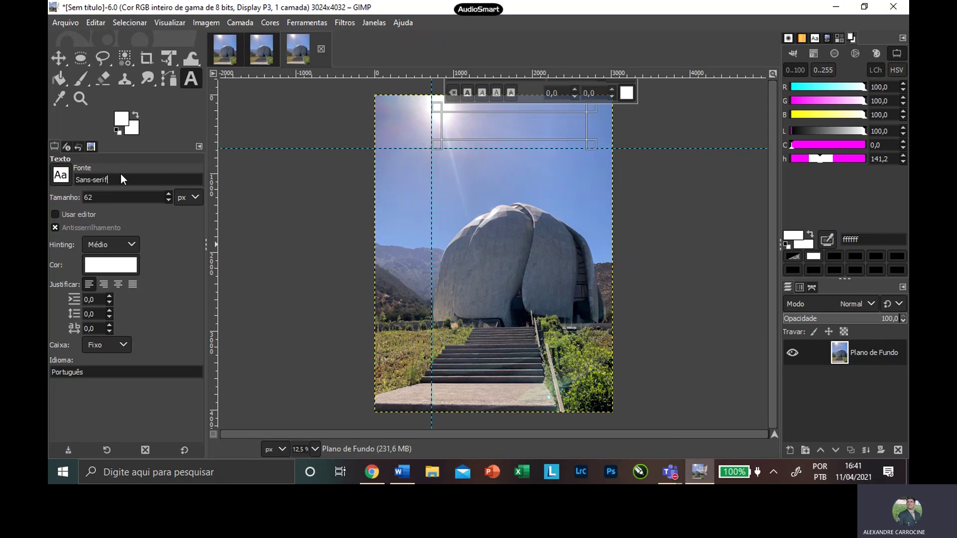
{"action": "left_click", "coordinate": [72, 176]}
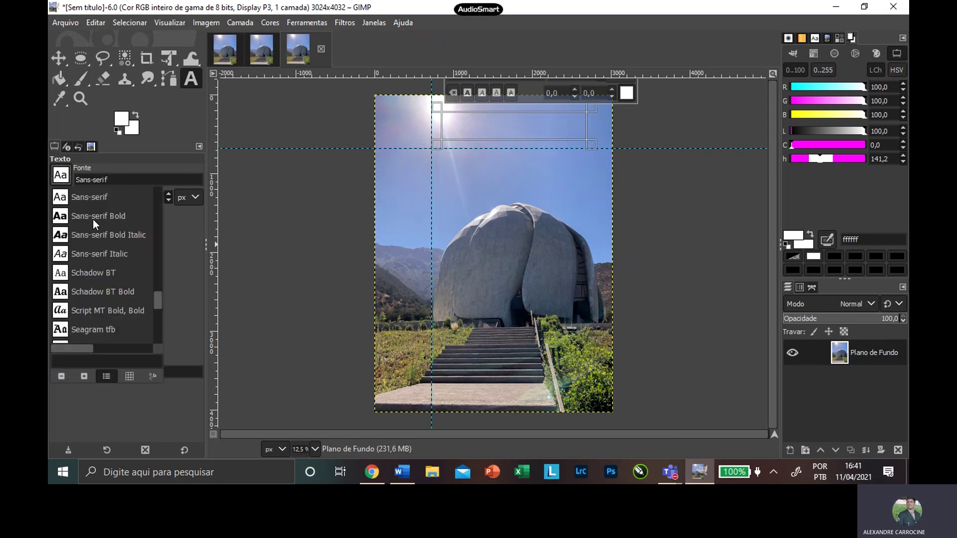
{"action": "left_click", "coordinate": [83, 183]}
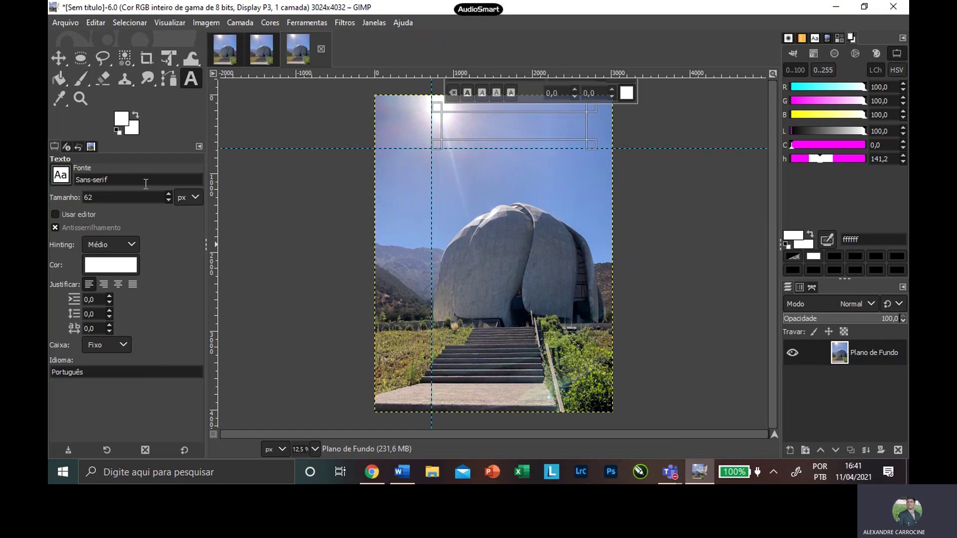
{"action": "left_click", "coordinate": [189, 198]}
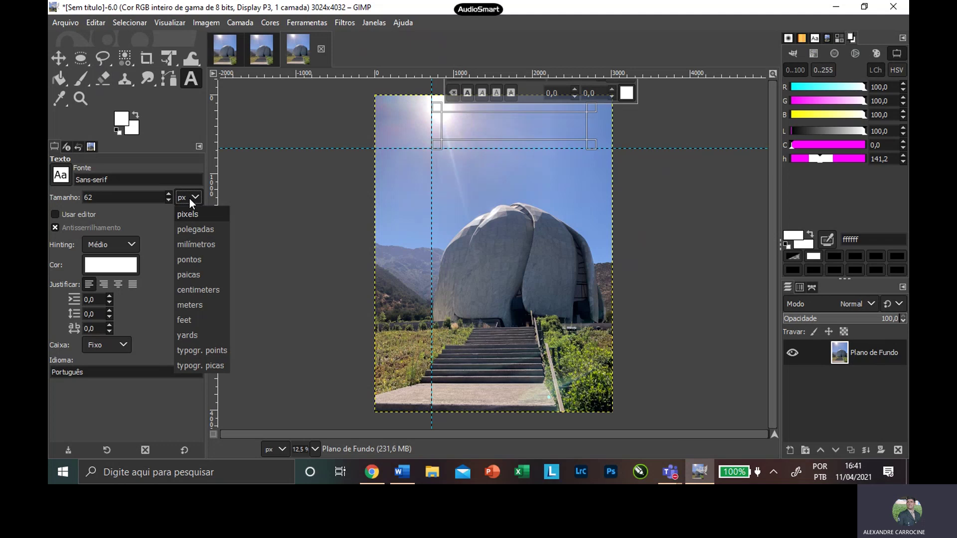
{"action": "left_click", "coordinate": [189, 198]}
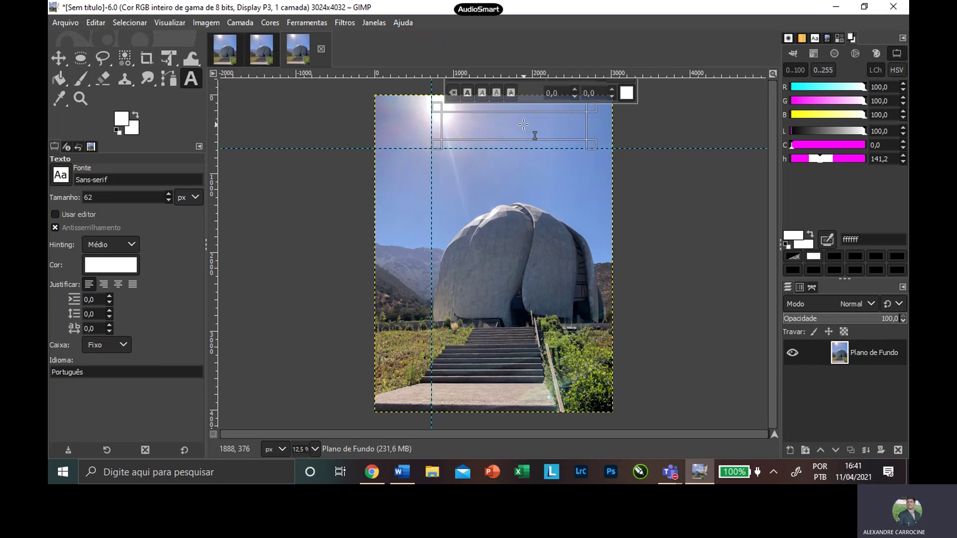
Step: Enter "teplo" in the text box and set the text colour to 0c0202
{"action": "type", "text": "t"}
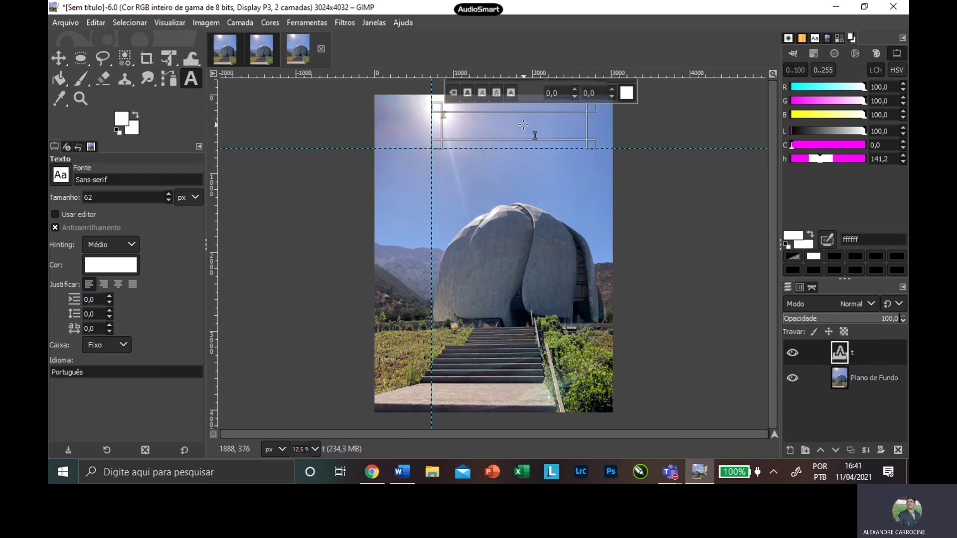
{"action": "type", "text": "eplo"}
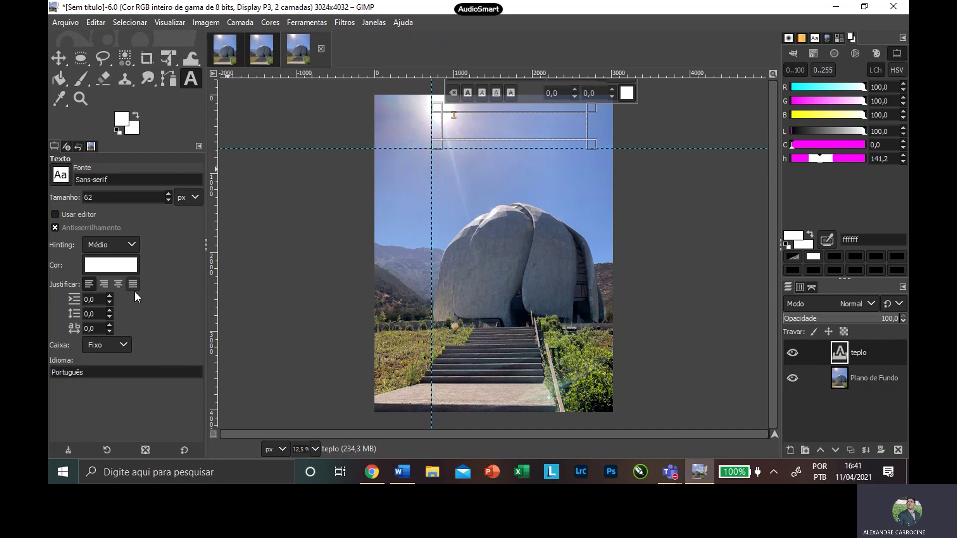
{"action": "left_click", "coordinate": [132, 267]}
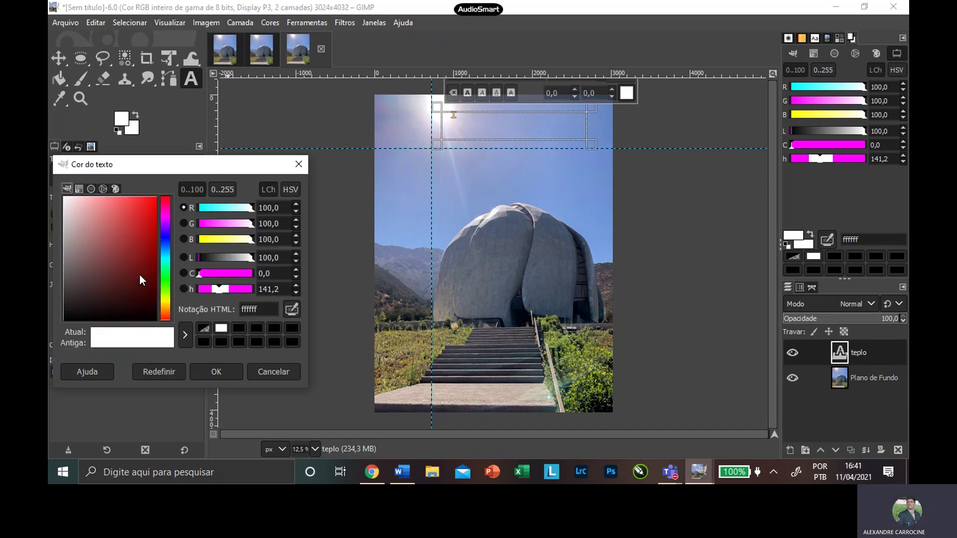
{"action": "left_click", "coordinate": [142, 316]}
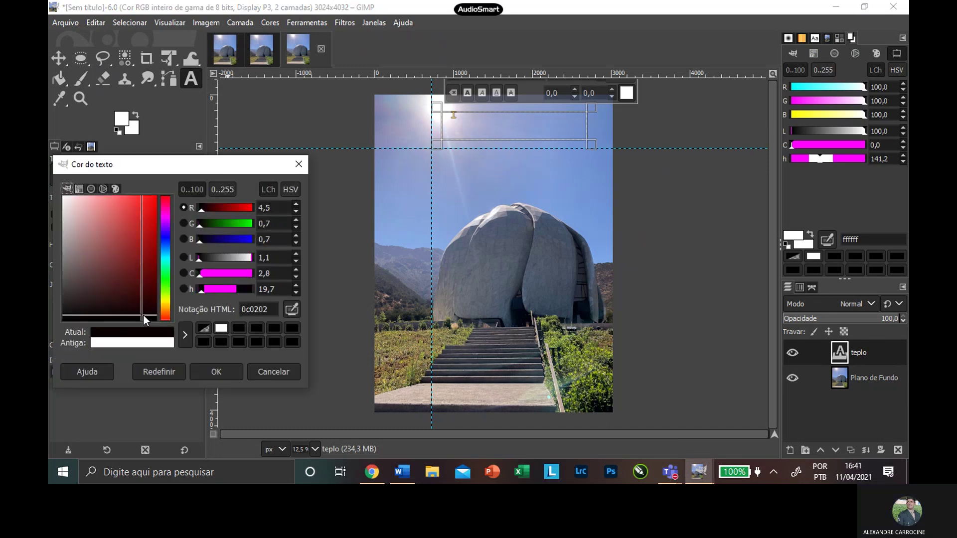
{"action": "left_click", "coordinate": [233, 371]}
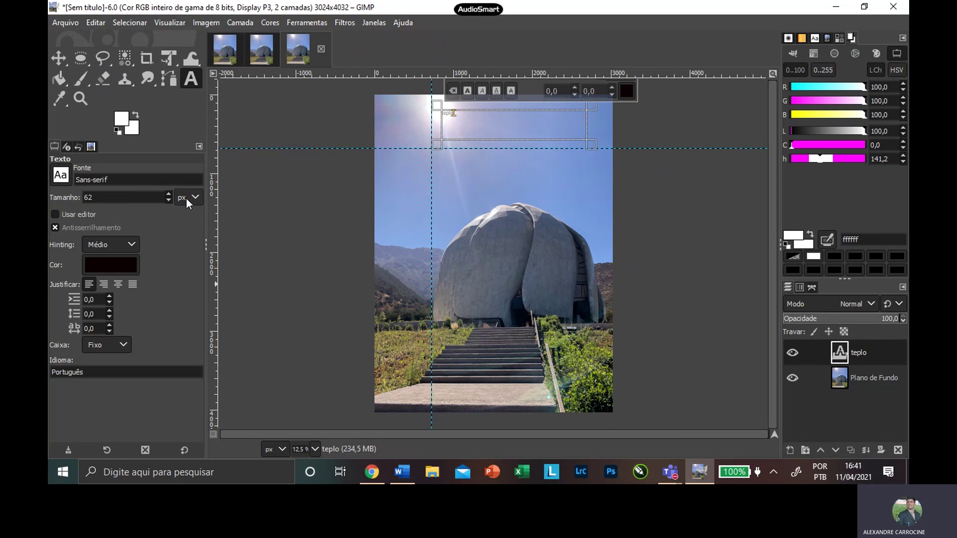
Step: Delete the first two letters of the text and set the text size to 220 px
{"action": "scroll", "coordinate": [171, 193], "scroll_direction": "up", "scroll_amount": 14}
{"action": "scroll", "coordinate": [171, 193], "scroll_direction": "up", "scroll_amount": 2}
{"action": "key", "text": "Return"}
{"action": "key", "text": "Return"}
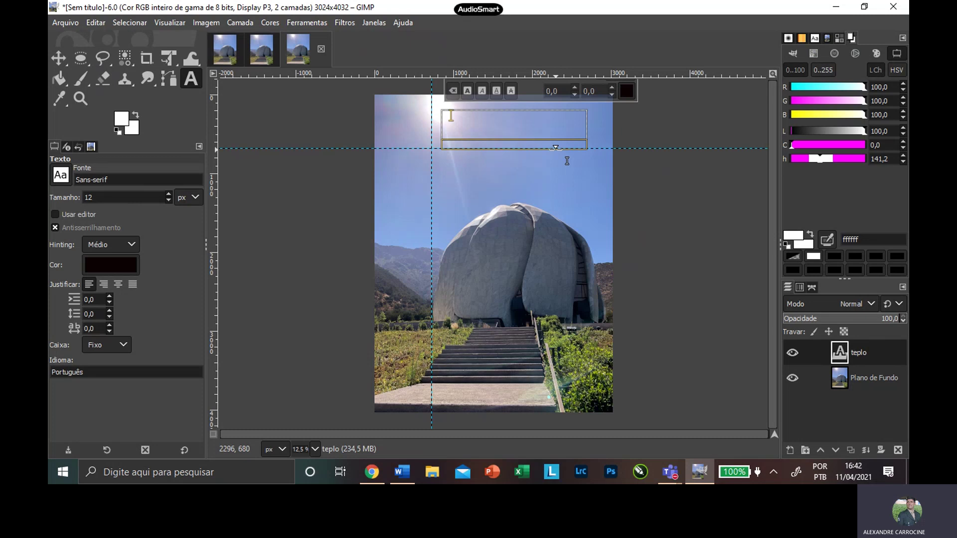
{"action": "key", "text": "BackSpace"}
{"action": "key", "text": "BackSpace"}
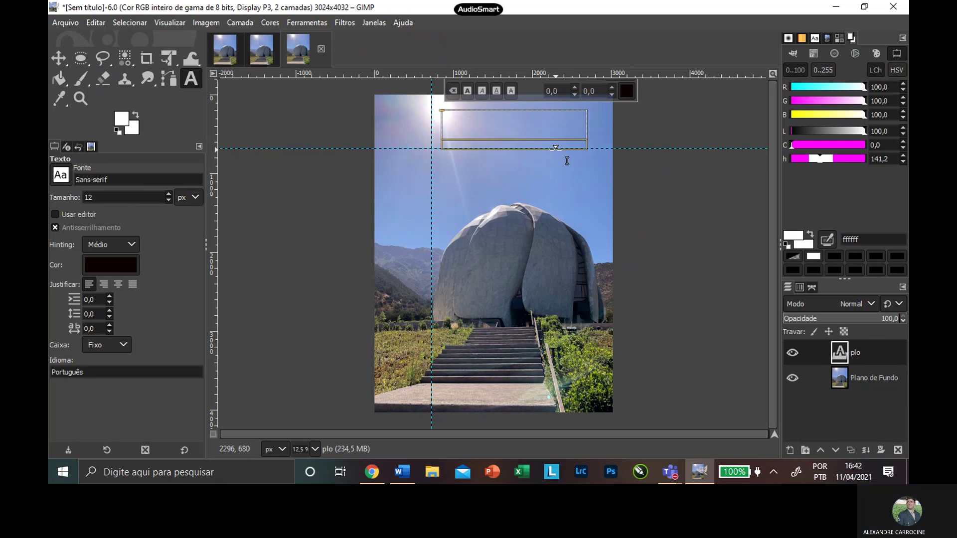
{"action": "double_click", "coordinate": [86, 196]}
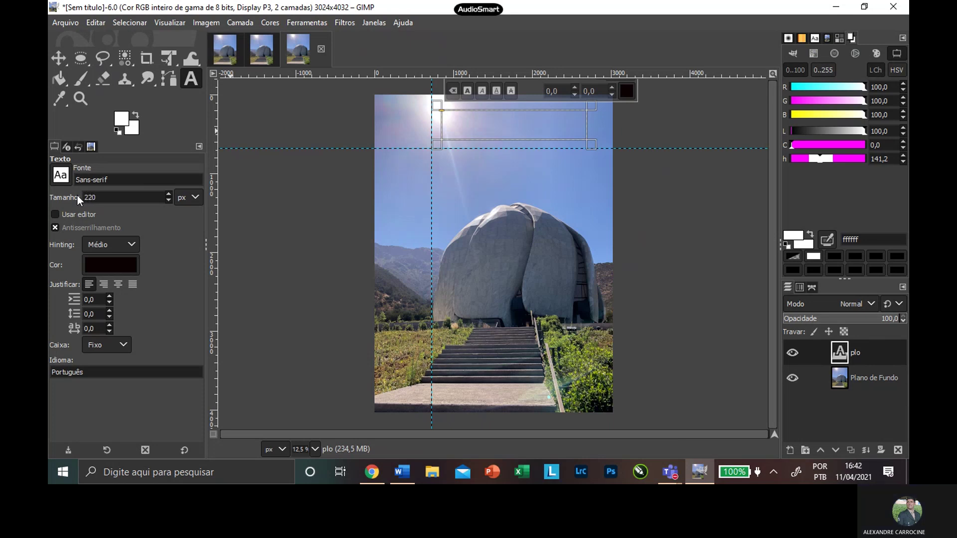
{"action": "key", "text": "Return"}
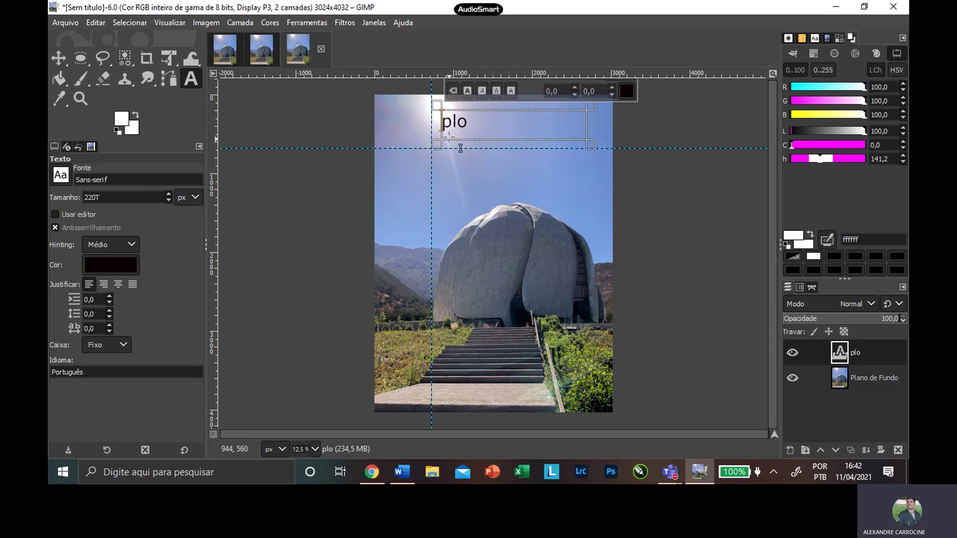
Step: Replace the text in the box with the title "TEMPLO BAHAI"
{"action": "left_click", "coordinate": [478, 135]}
{"action": "key", "text": "BackSpace"}
{"action": "key", "text": "BackSpace"}
{"action": "key", "text": "BackSpace"}
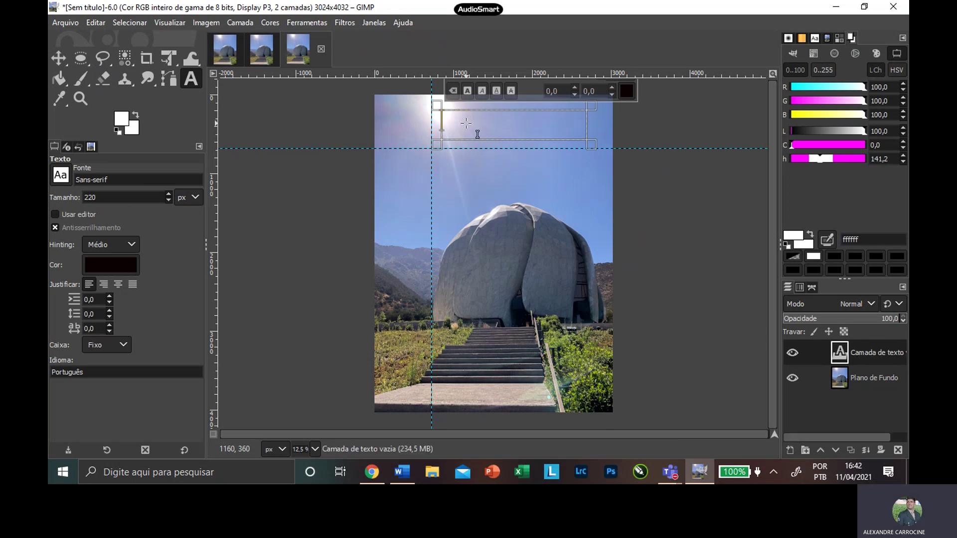
{"action": "key", "text": "Caps_Lock"}
{"action": "type", "text": "T"}
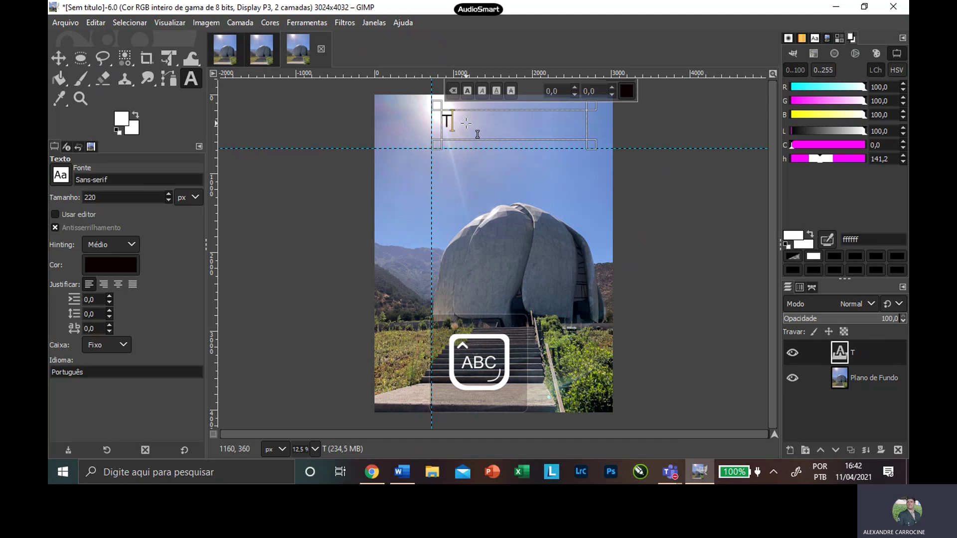
{"action": "type", "text": "EMP"}
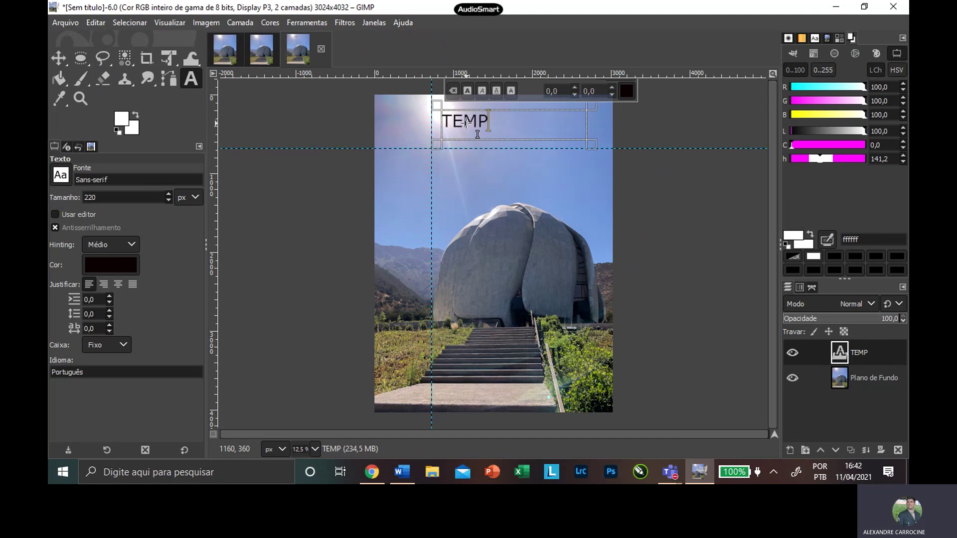
{"action": "type", "text": "LO "}
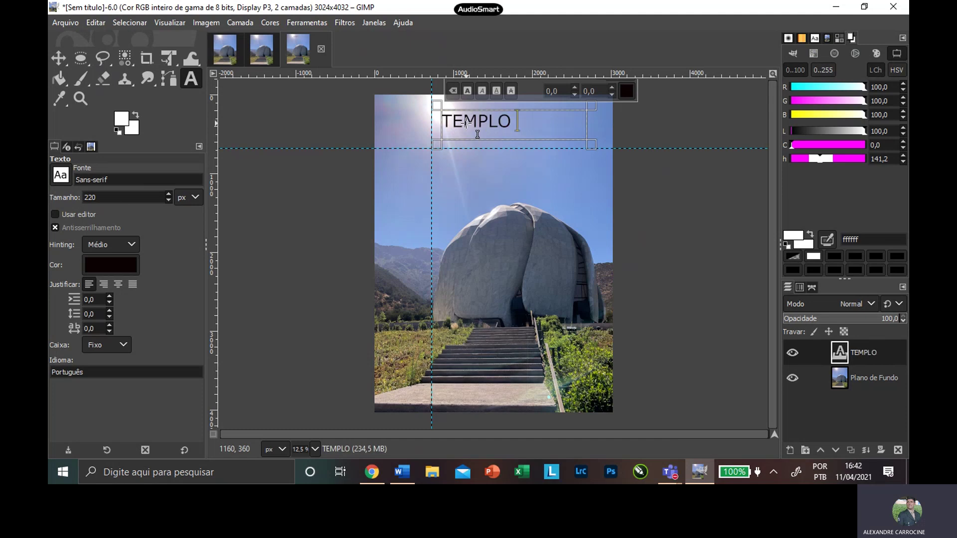
{"action": "type", "text": "B"}
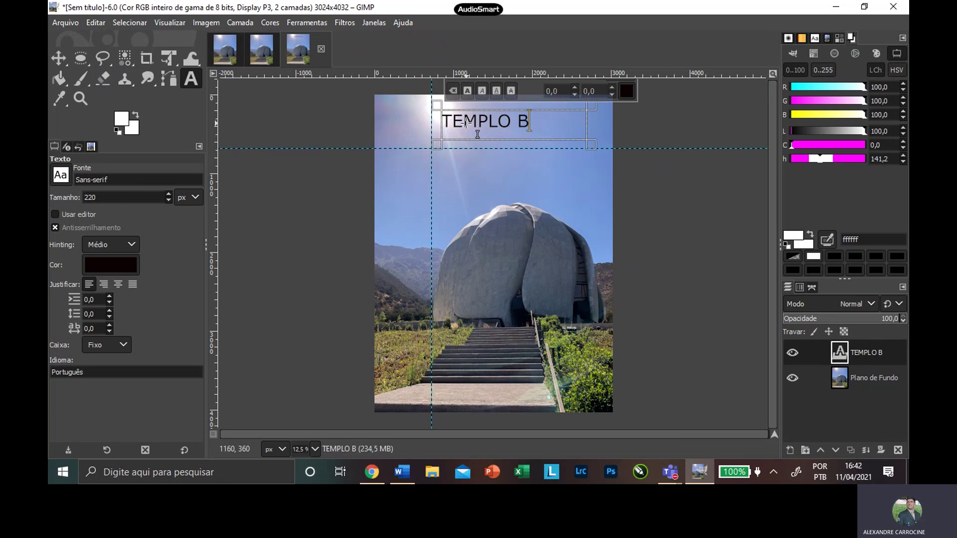
{"action": "type", "text": "HAI"}
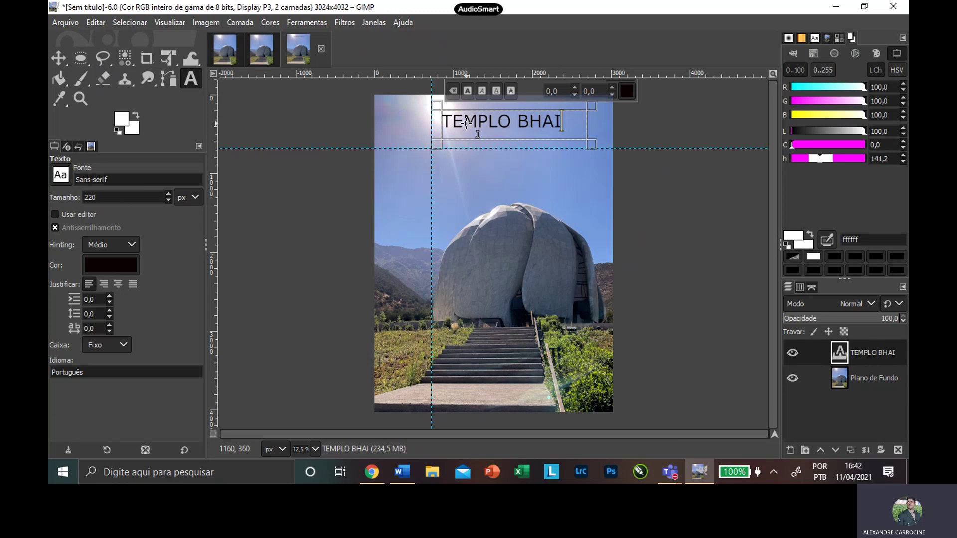
{"action": "key", "text": "BackSpace"}
{"action": "key", "text": "BackSpace"}
{"action": "key", "text": "BackSpace"}
{"action": "type", "text": "A"}
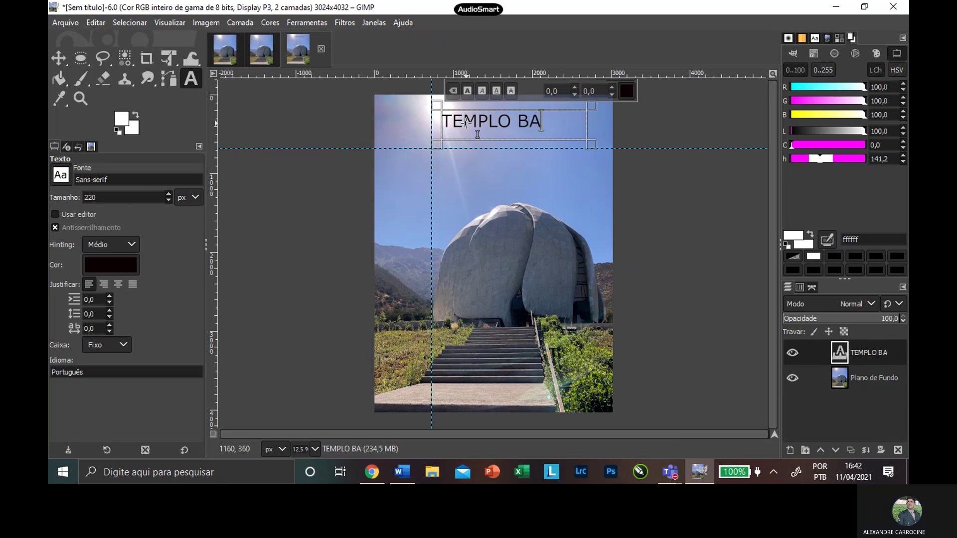
{"action": "type", "text": "HAU"}
{"action": "key", "text": "BackSpace"}
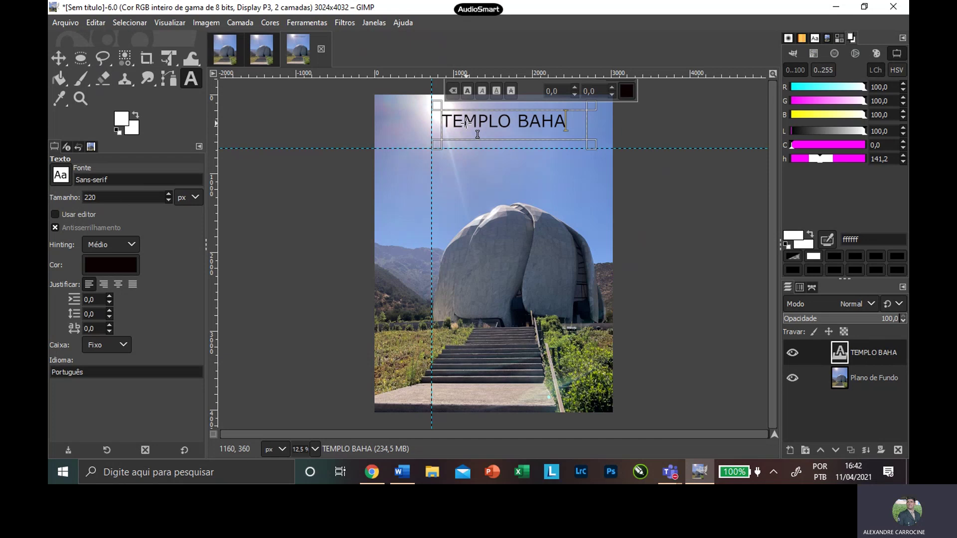
{"action": "type", "text": "I"}
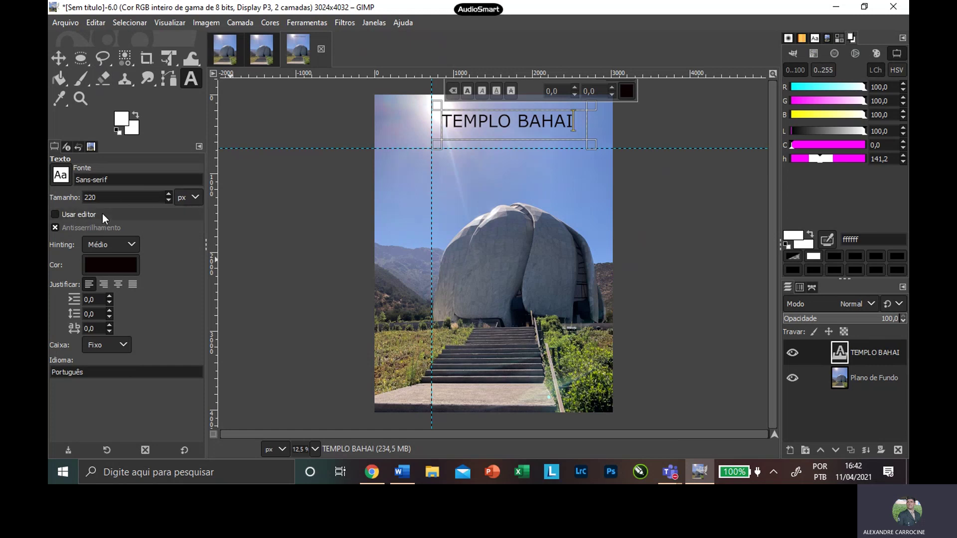
Step: Try Intenso hinting on the text, select the title except its last letter, and set the hinting back to Médio
{"action": "left_click", "coordinate": [115, 245]}
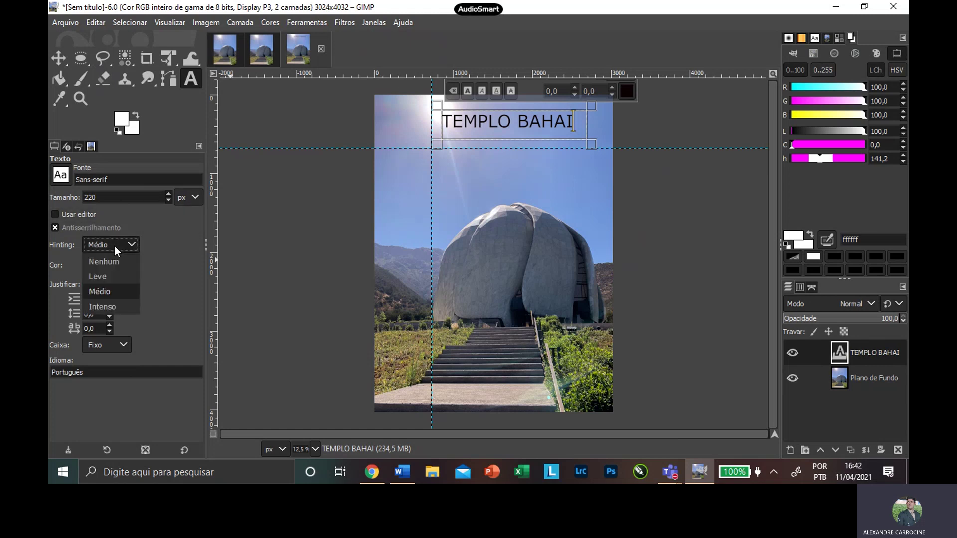
{"action": "left_click", "coordinate": [111, 309]}
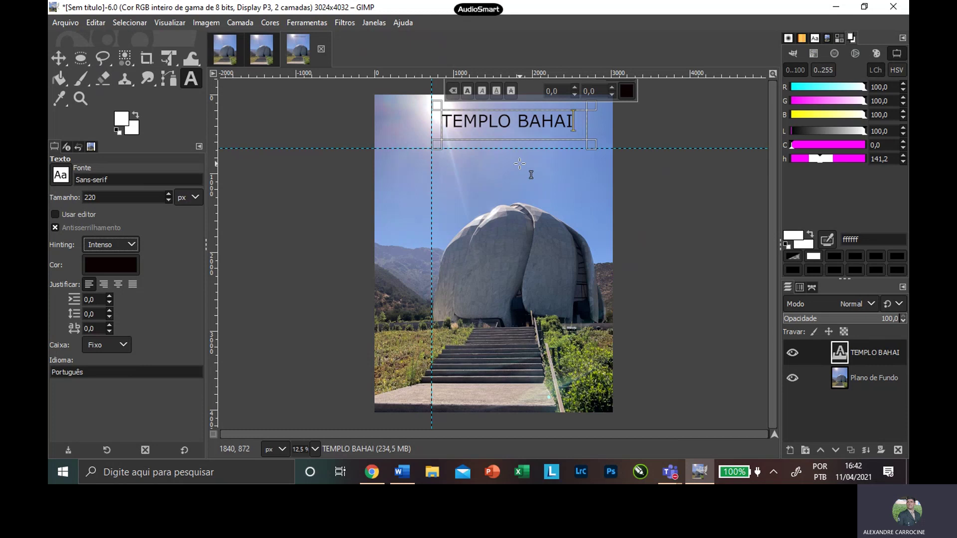
{"action": "left_click_drag", "start_coordinate": [568, 121], "coordinate": [451, 122]}
{"action": "left_click_drag", "start_coordinate": [568, 122], "coordinate": [438, 122]}
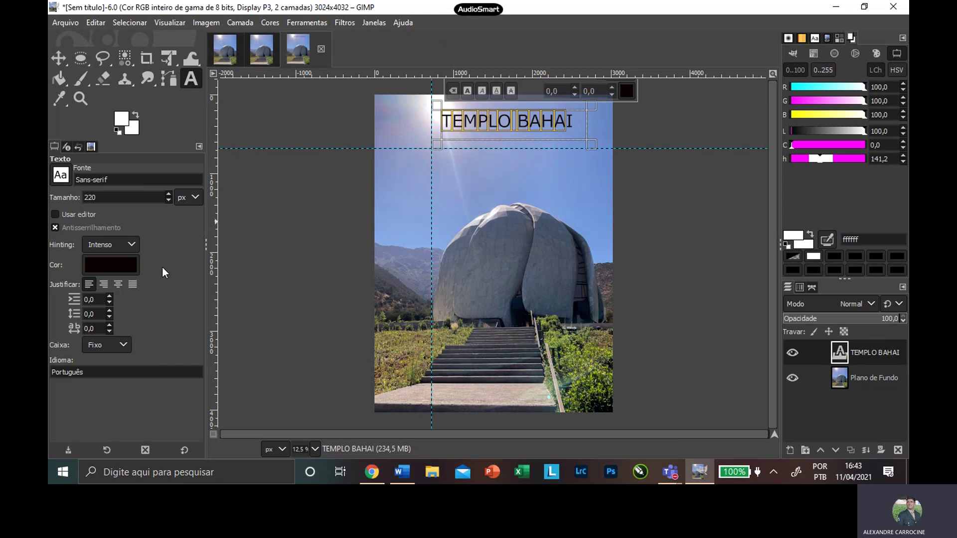
{"action": "left_click", "coordinate": [128, 241]}
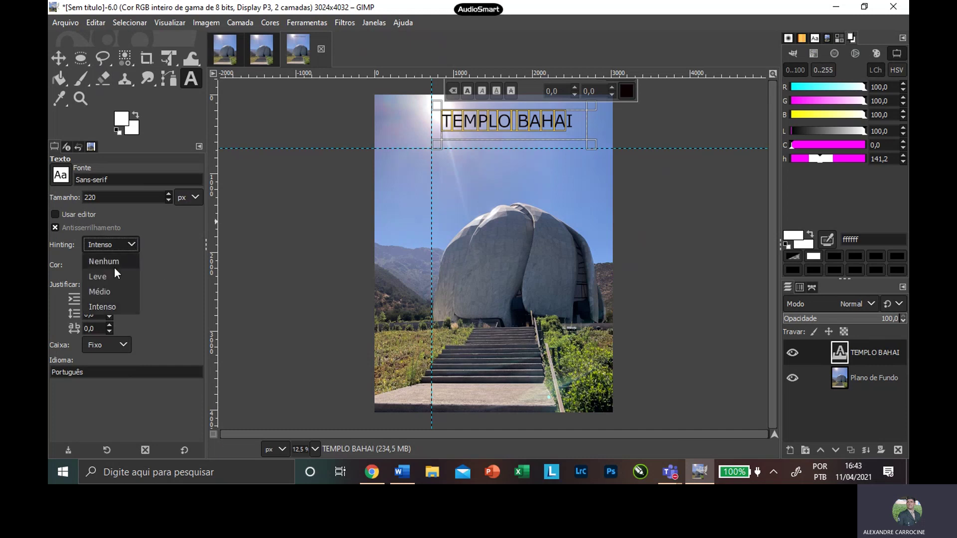
{"action": "left_click", "coordinate": [112, 291]}
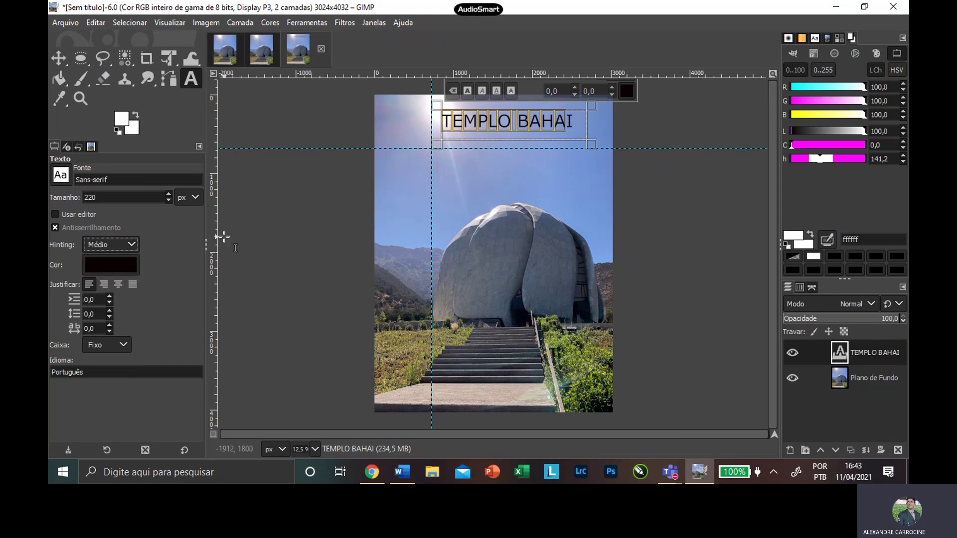
Step: Set the kerning of the selected title text to 7.0 and its baseline to 3.0
{"action": "left_click", "coordinate": [611, 88]}
{"action": "left_click", "coordinate": [611, 88]}
{"action": "left_click", "coordinate": [612, 88]}
{"action": "left_click", "coordinate": [611, 88]}
{"action": "left_click", "coordinate": [612, 88]}
{"action": "left_click", "coordinate": [611, 87]}
{"action": "left_click", "coordinate": [611, 87]}
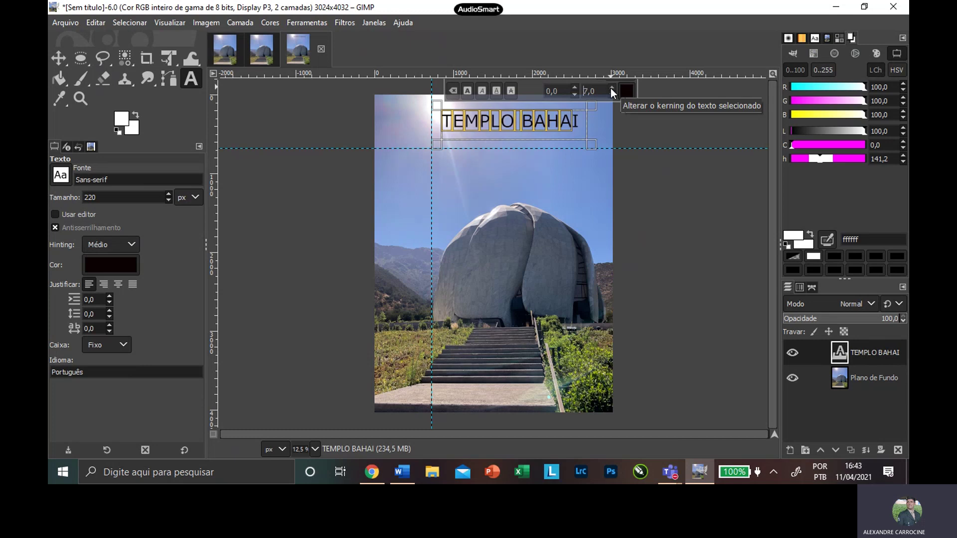
{"action": "left_click", "coordinate": [575, 90]}
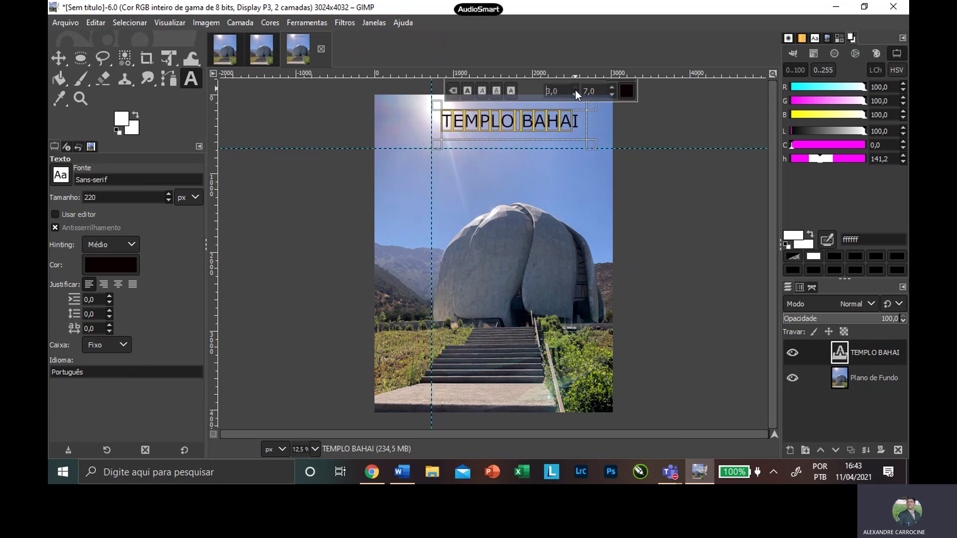
Step: Make the title bold and, on all but its first letter, italic and underlined, in a slightly wider text box
{"action": "left_click", "coordinate": [470, 91]}
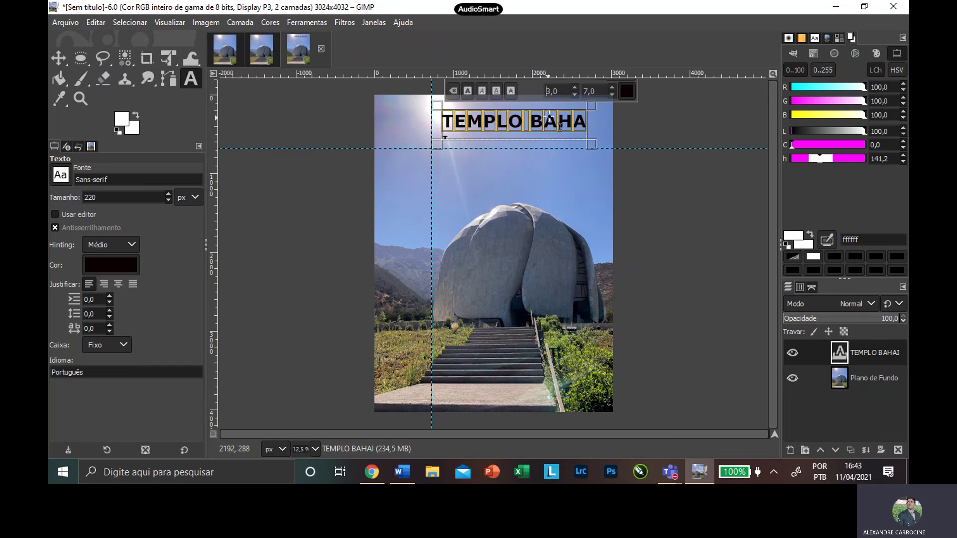
{"action": "left_click_drag", "start_coordinate": [587, 118], "coordinate": [449, 118]}
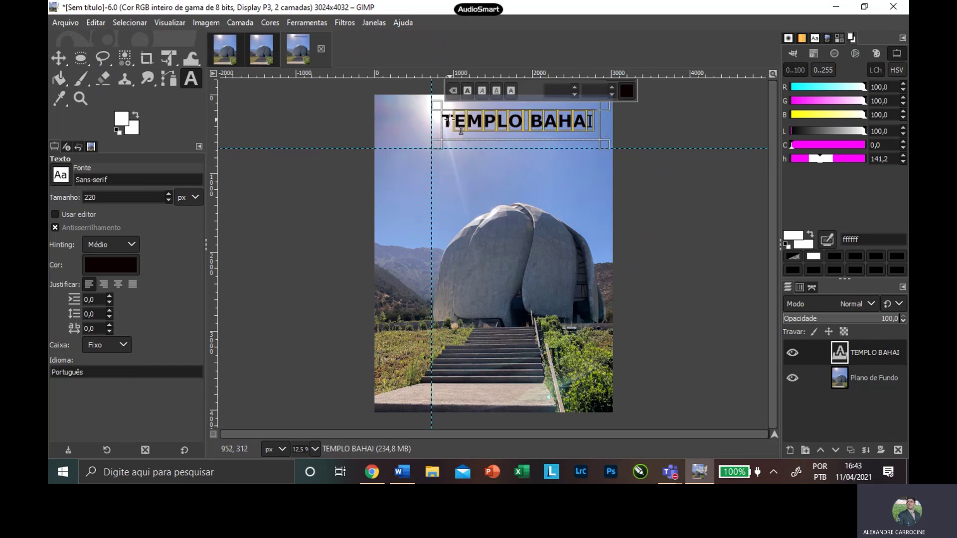
{"action": "left_click", "coordinate": [465, 91]}
{"action": "left_click", "coordinate": [482, 90]}
{"action": "left_click", "coordinate": [497, 91]}
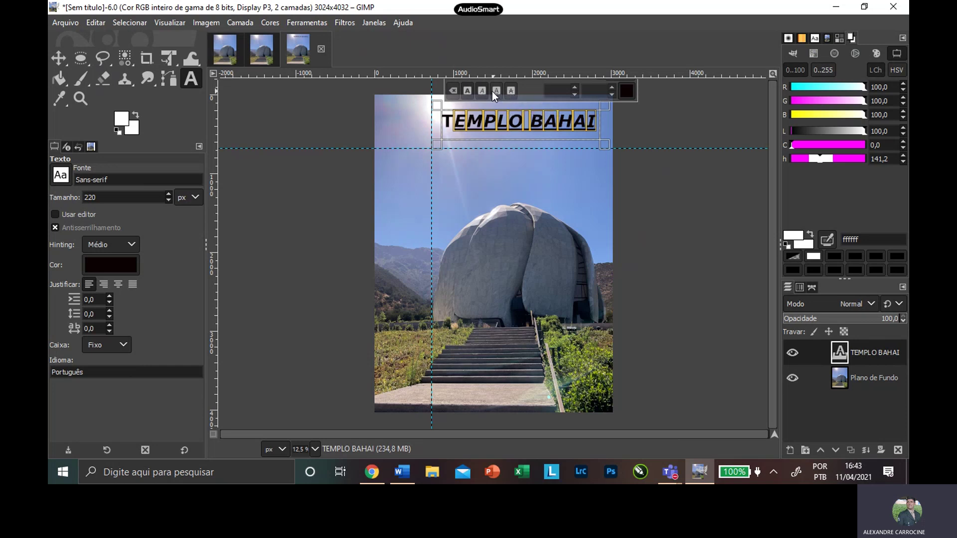
Step: Remove the underline and italic formatting from the selected title text, leaving it bold without strikethrough
{"action": "left_click", "coordinate": [494, 91]}
{"action": "left_click", "coordinate": [510, 91]}
{"action": "left_click", "coordinate": [510, 92]}
{"action": "left_click", "coordinate": [481, 91]}
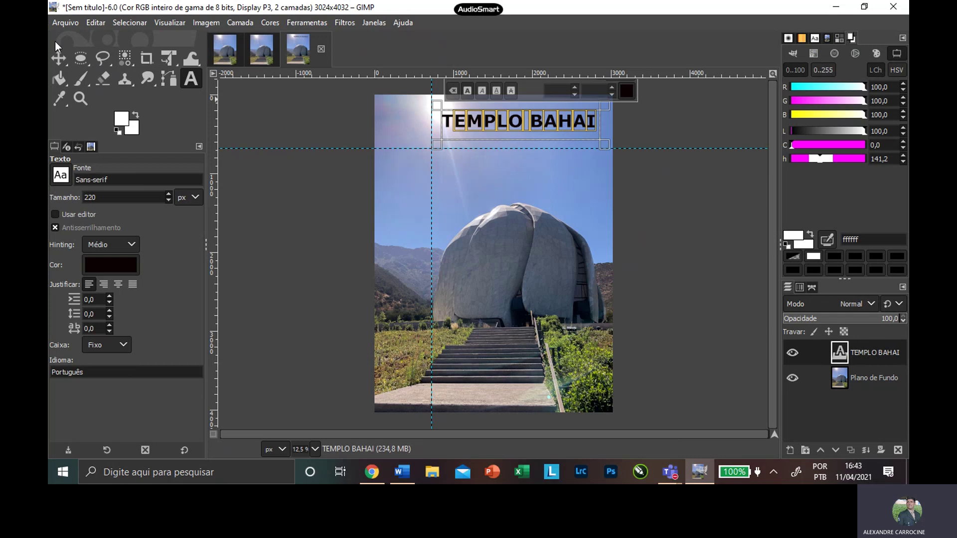
Step: Try to reposition the title with the Move tool, undoing the accidental shifts of the background photo
{"action": "left_click", "coordinate": [59, 58]}
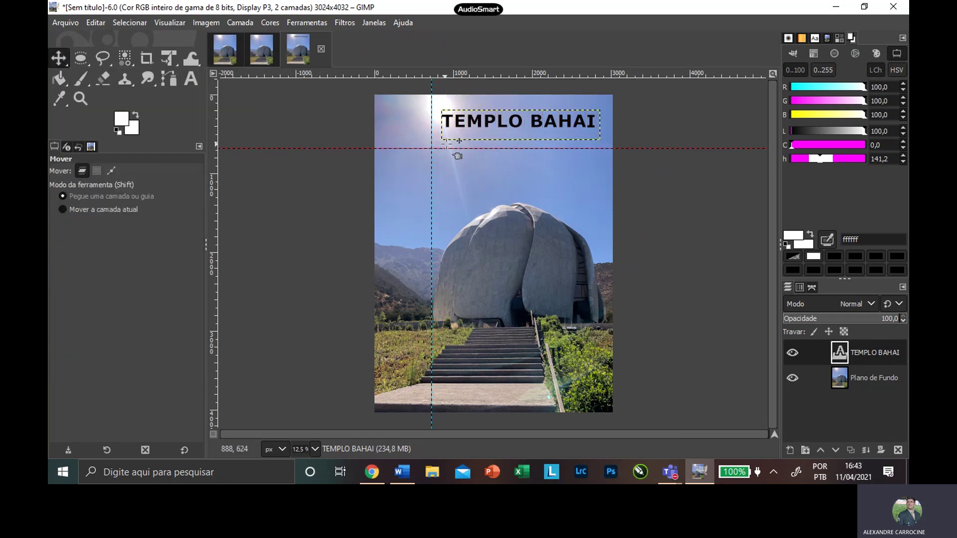
{"action": "left_click_drag", "start_coordinate": [457, 134], "coordinate": [454, 133]}
{"action": "key", "text": "ctrl+z"}
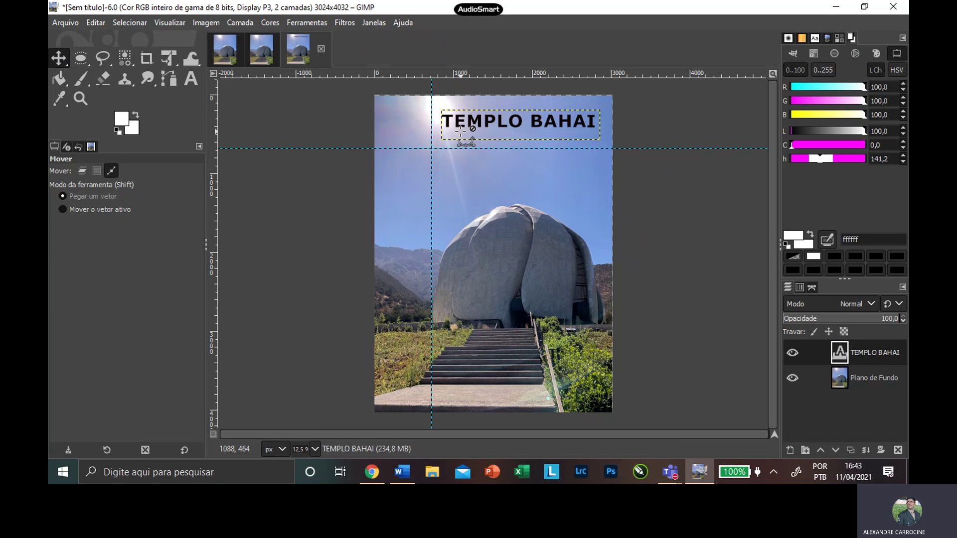
{"action": "key", "text": "shift"}
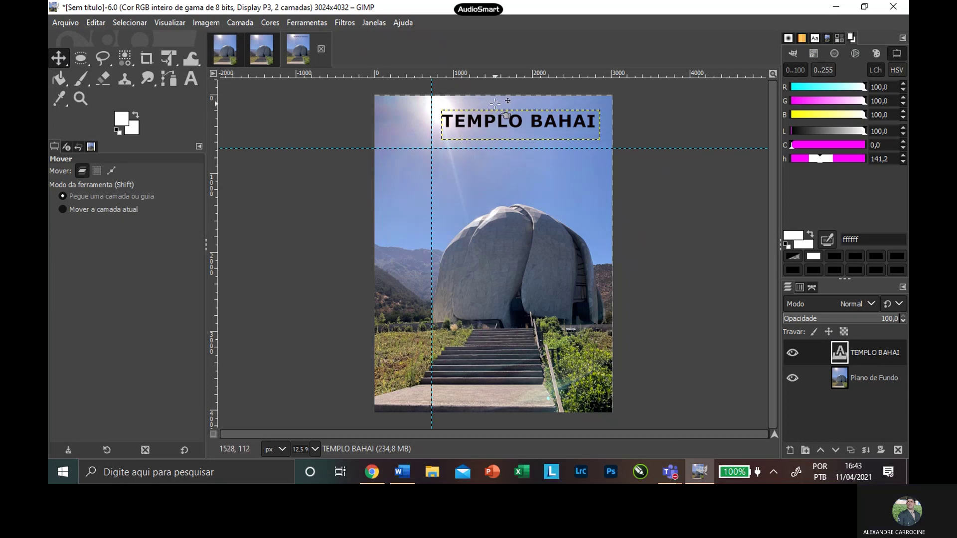
{"action": "mouse_move", "coordinate": [495, 117]}
{"action": "left_mouse_down"}
{"action": "mouse_move", "coordinate": [474, 114]}
{"action": "mouse_move", "coordinate": [491, 104]}
{"action": "left_mouse_up"}
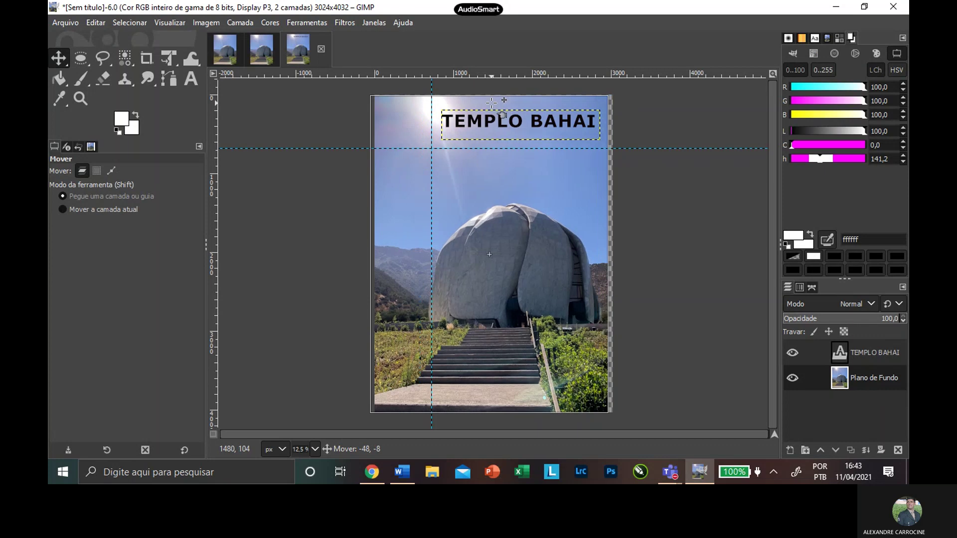
{"action": "key", "text": "shift"}
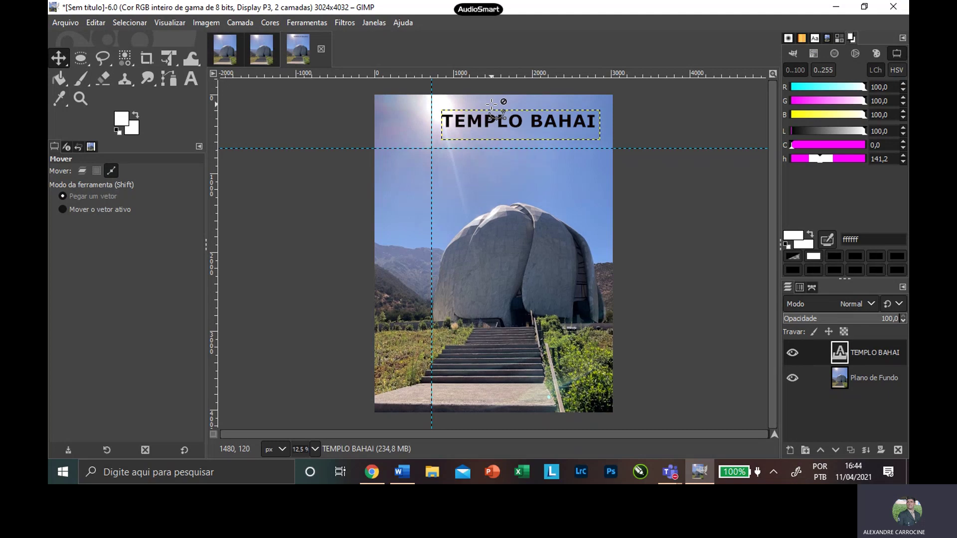
{"action": "key", "text": "ctrl"}
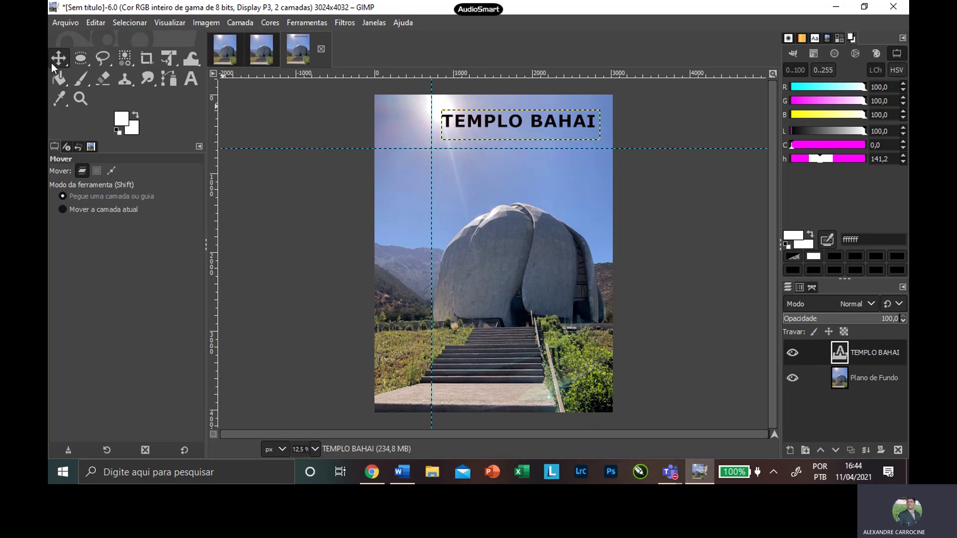
Step: Resize the title's text box so the text rests on the horizontal guide and starts at the vertical guide
{"action": "left_click", "coordinate": [192, 78]}
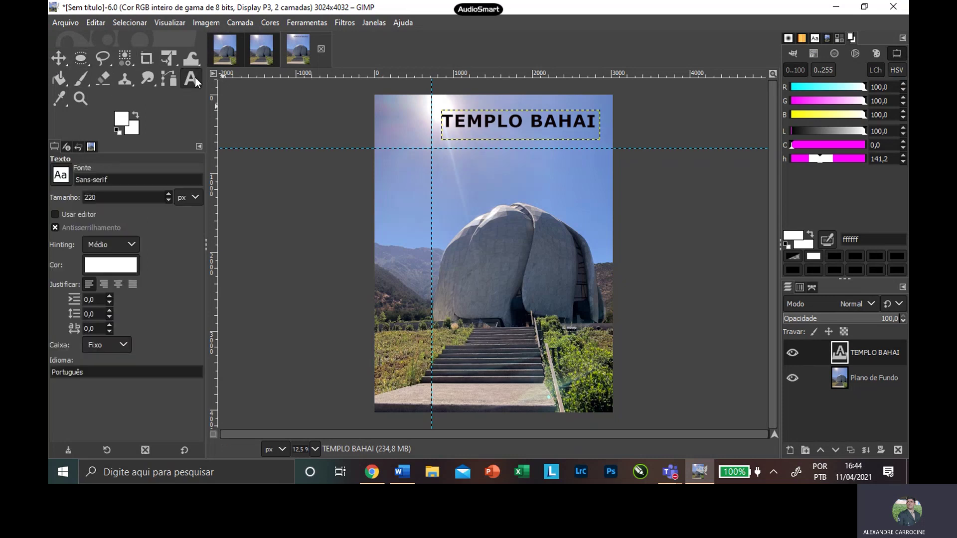
{"action": "left_click", "coordinate": [551, 122]}
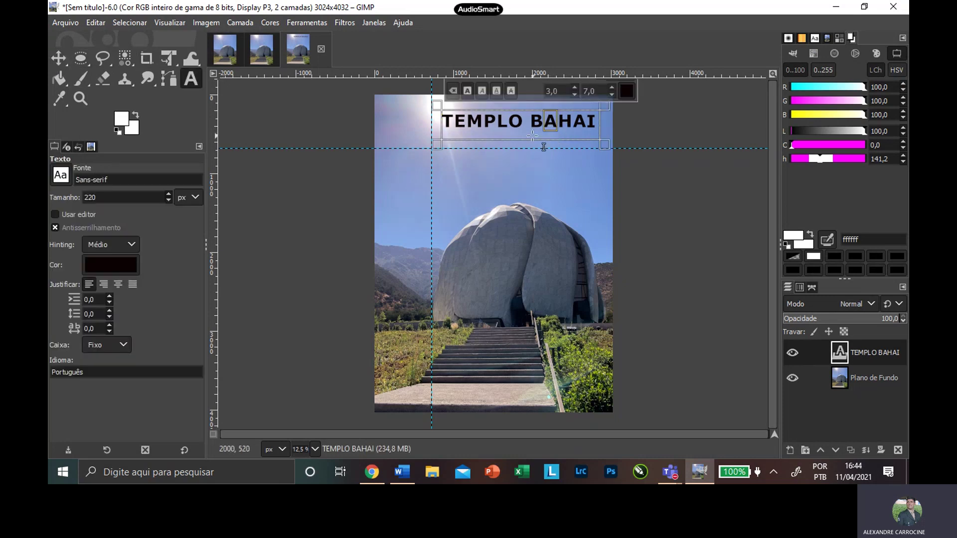
{"action": "key", "text": "Left"}
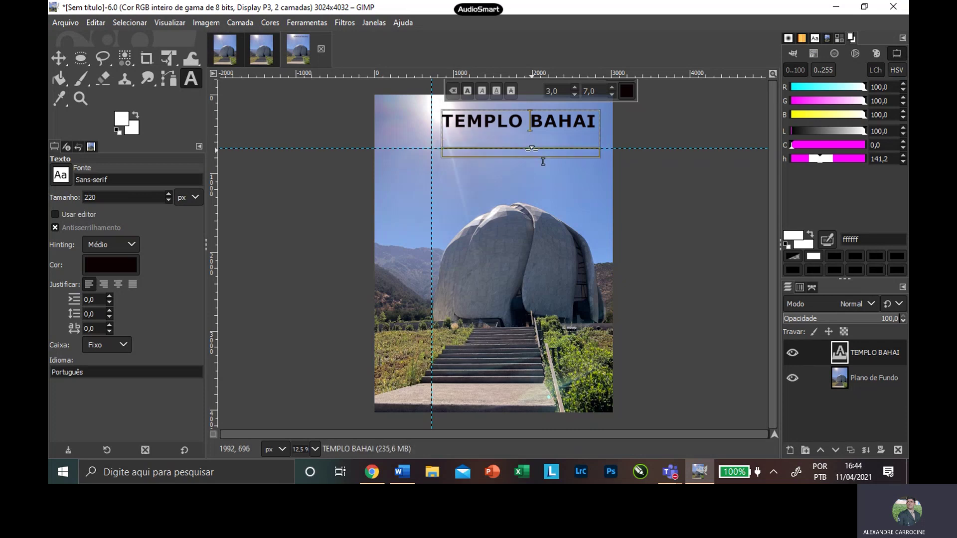
{"action": "left_click_drag", "start_coordinate": [454, 111], "coordinate": [452, 129]}
{"action": "left_click", "coordinate": [453, 124]}
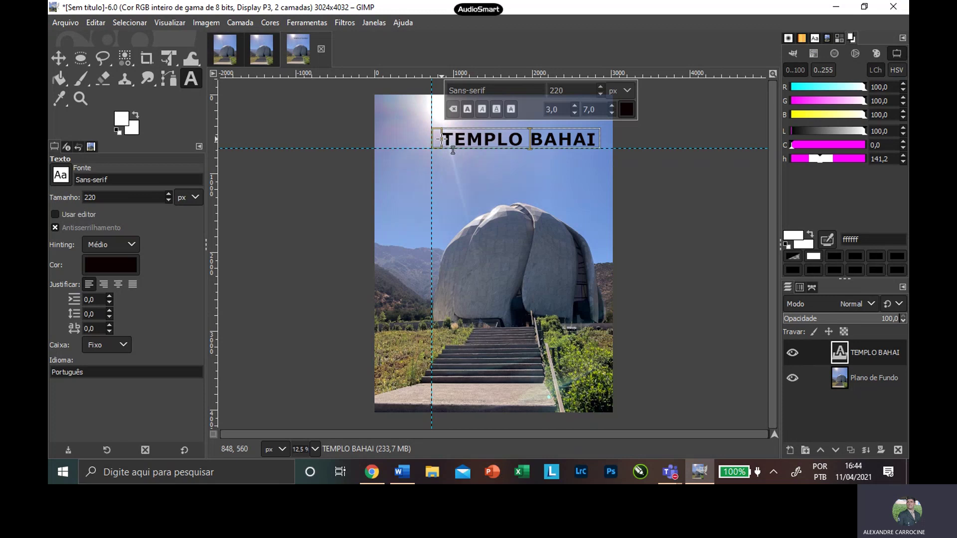
{"action": "left_click", "coordinate": [453, 150]}
{"action": "left_click_drag", "start_coordinate": [430, 140], "coordinate": [424, 139]}
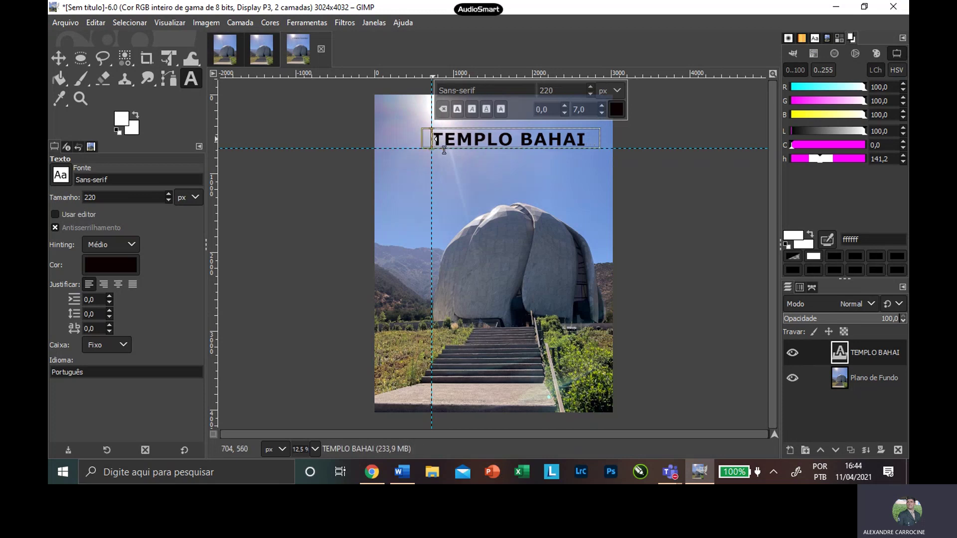
Step: Remove the horizontal and vertical guides from the image
{"action": "left_click", "coordinate": [626, 214]}
{"action": "left_click", "coordinate": [708, 121]}
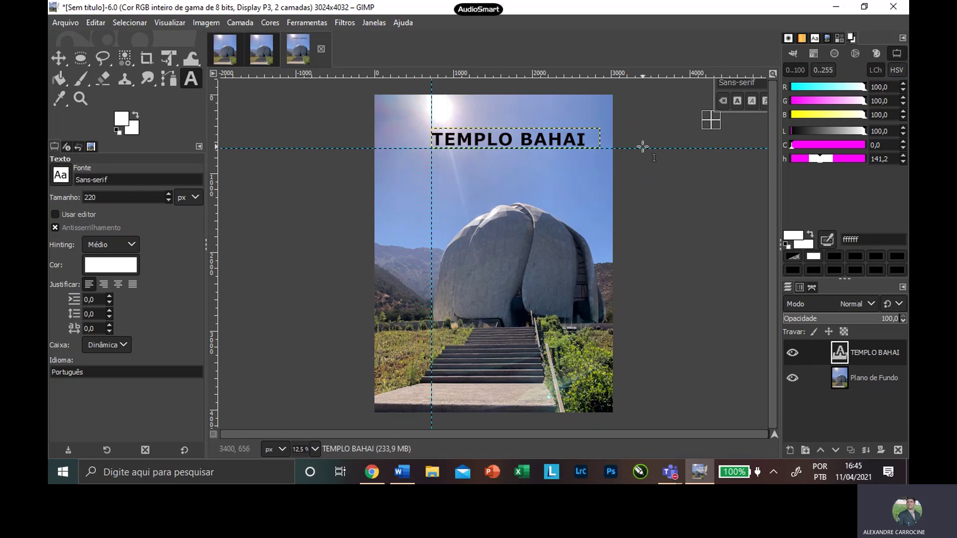
{"action": "left_click_drag", "start_coordinate": [641, 149], "coordinate": [642, 95]}
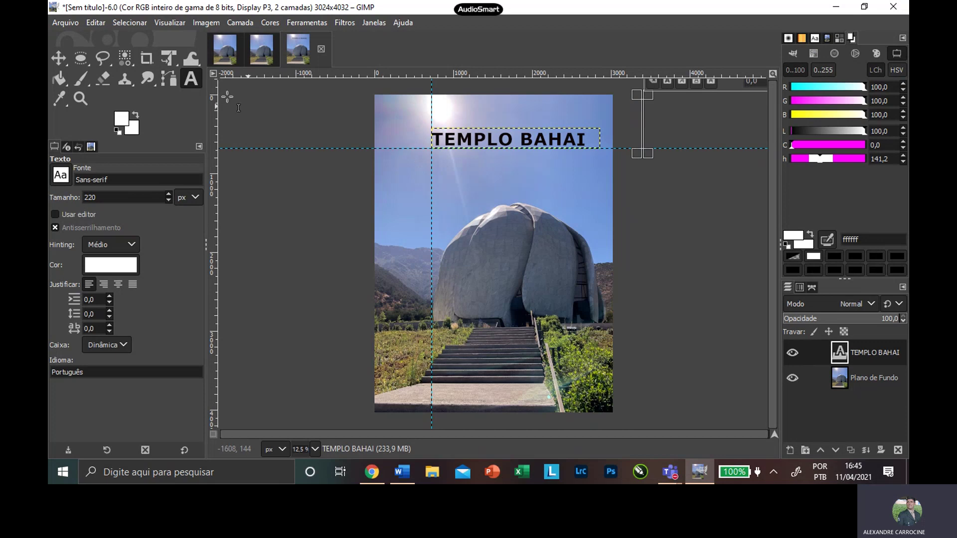
{"action": "left_click", "coordinate": [53, 63]}
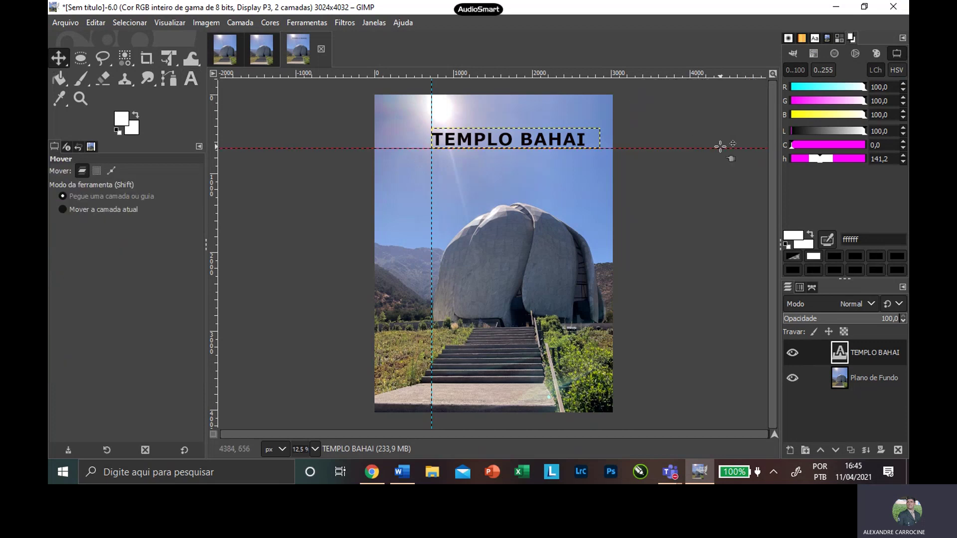
{"action": "left_click_drag", "start_coordinate": [720, 149], "coordinate": [730, 79]}
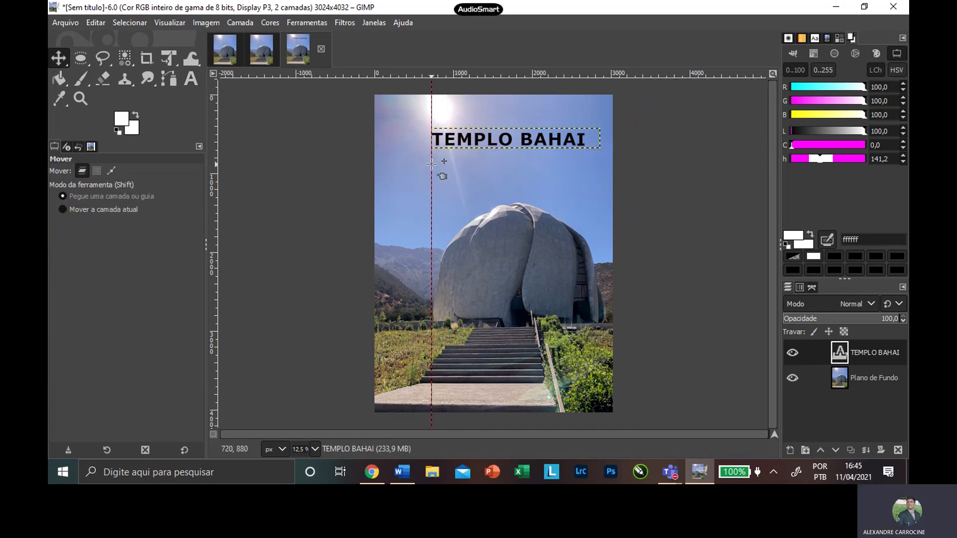
{"action": "left_click_drag", "start_coordinate": [431, 164], "coordinate": [223, 156]}
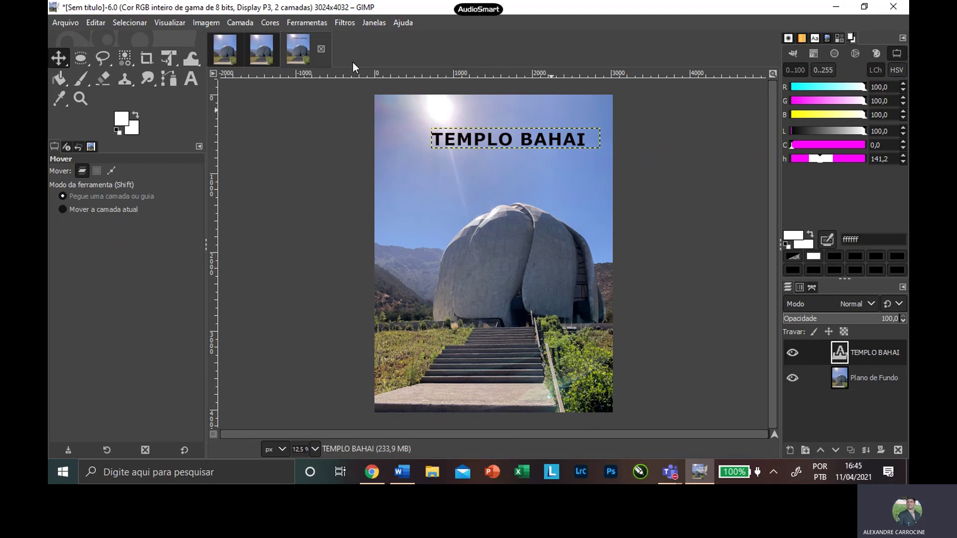
Step: Merge the visible title and photo layers into one layer, expanded as necessary
{"action": "left_click", "coordinate": [207, 22]}
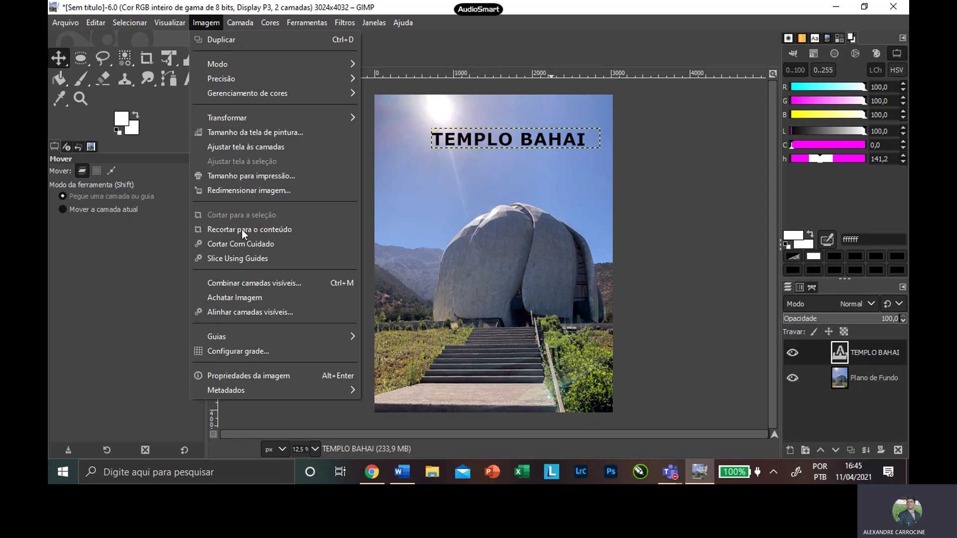
{"action": "left_click", "coordinate": [251, 282]}
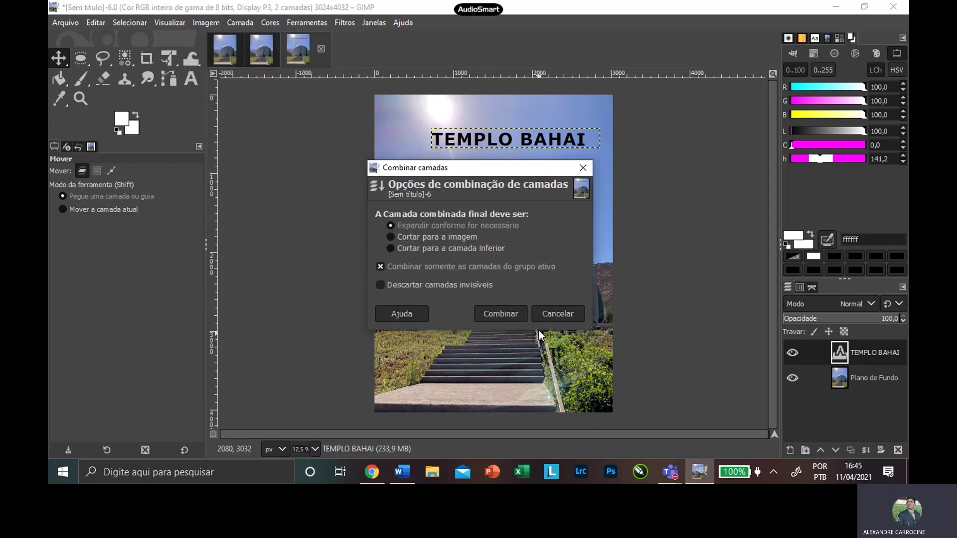
{"action": "left_click", "coordinate": [510, 319]}
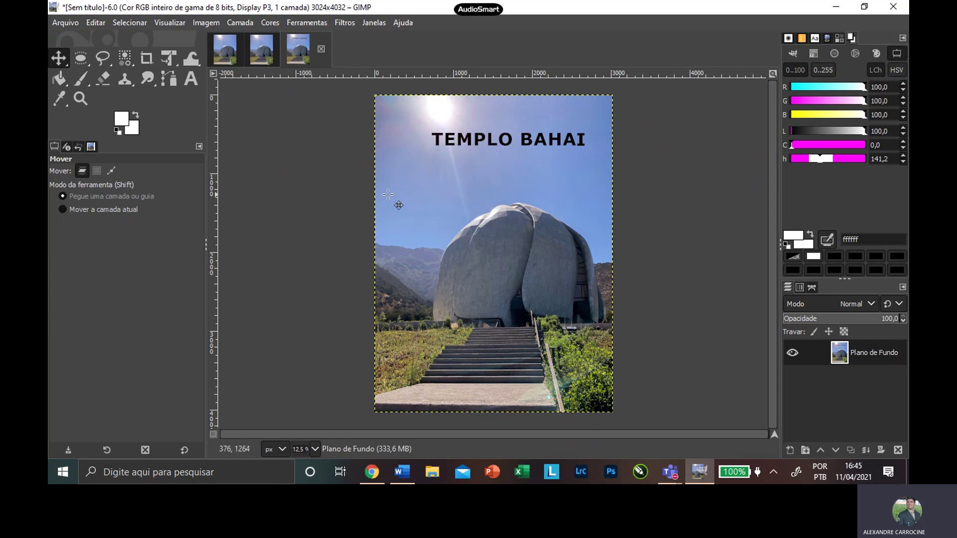
Step: Try a Focus Blur with a 25.00 blur radius and the circular focus squeezed to a vertical line, and undo it
{"action": "left_click", "coordinate": [349, 24]}
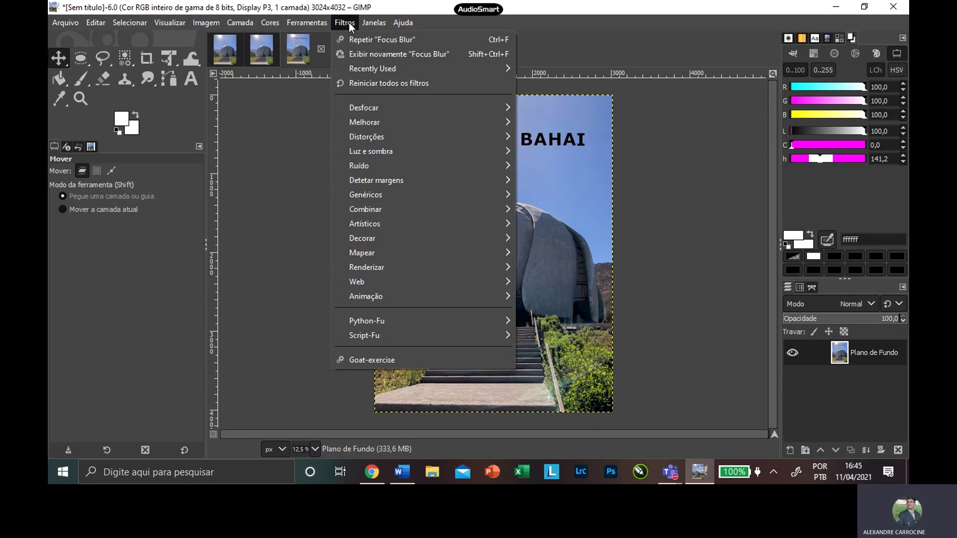
{"action": "mouse_move", "coordinate": [364, 109]}
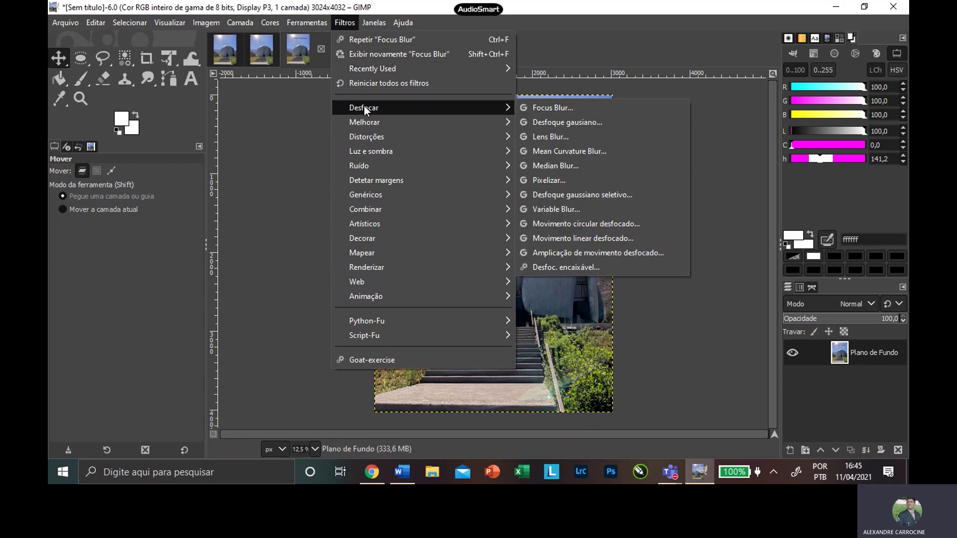
{"action": "left_click", "coordinate": [552, 108]}
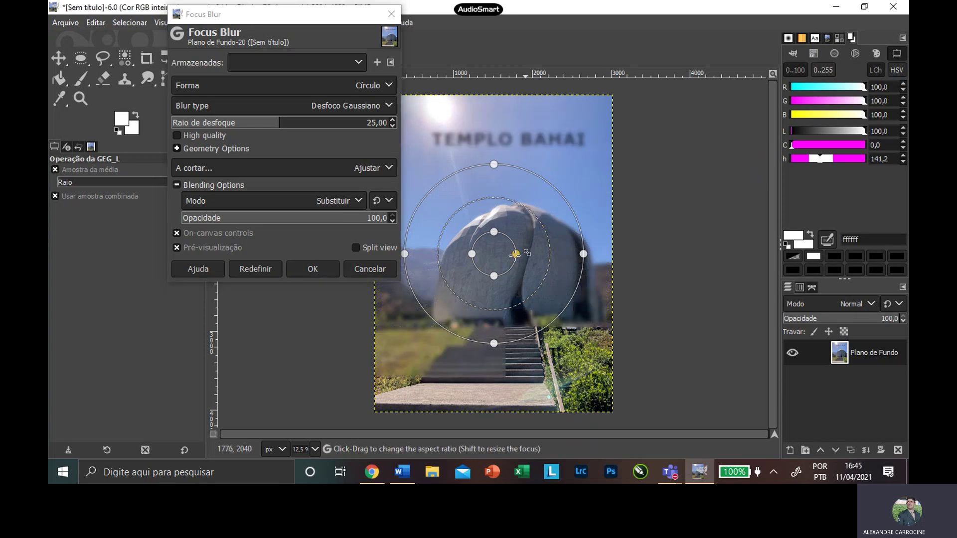
{"action": "left_click_drag", "start_coordinate": [517, 253], "coordinate": [494, 253]}
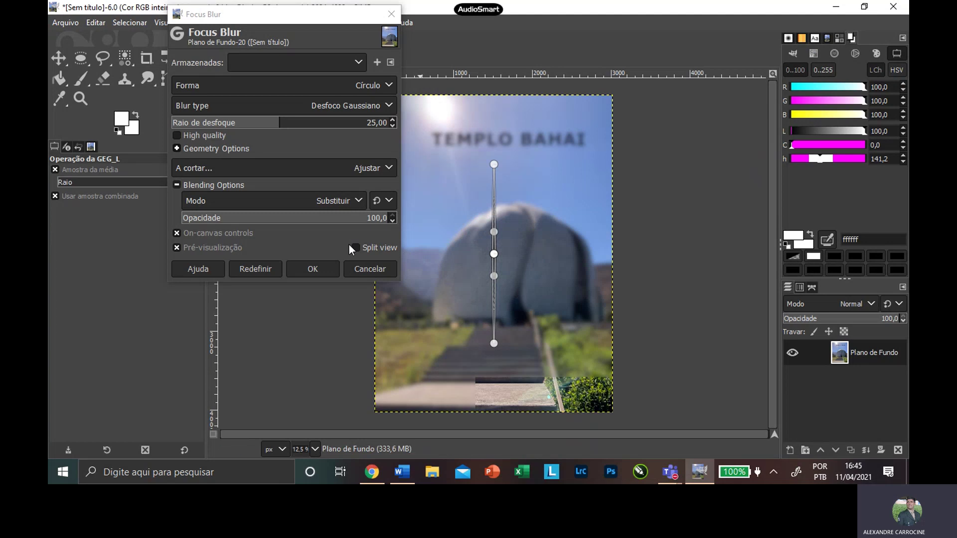
{"action": "left_click", "coordinate": [304, 260]}
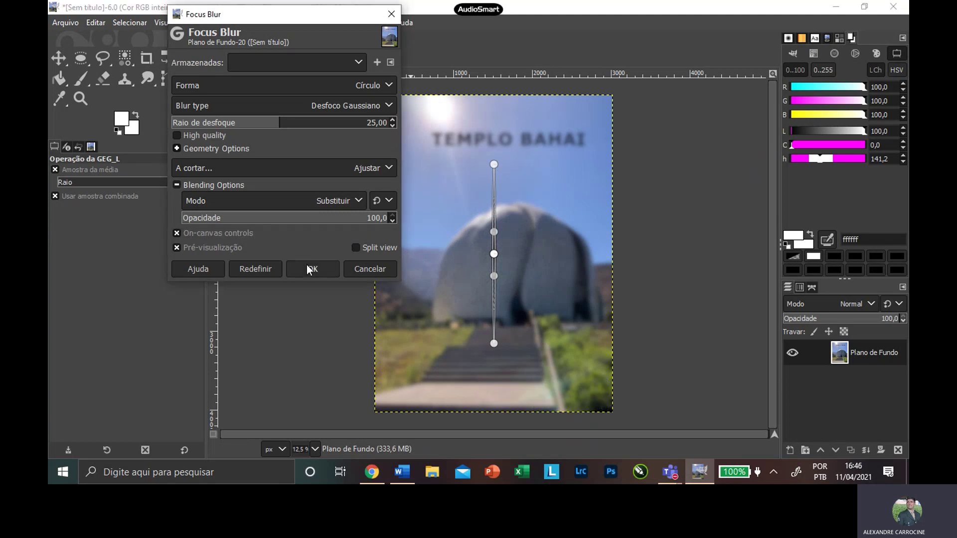
{"action": "left_click", "coordinate": [308, 268]}
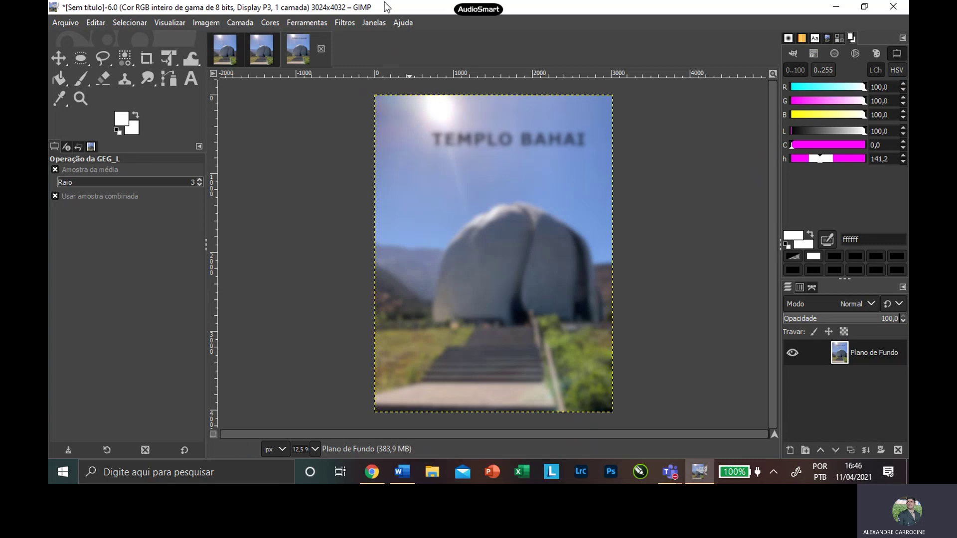
{"action": "key", "text": "ctrl+z"}
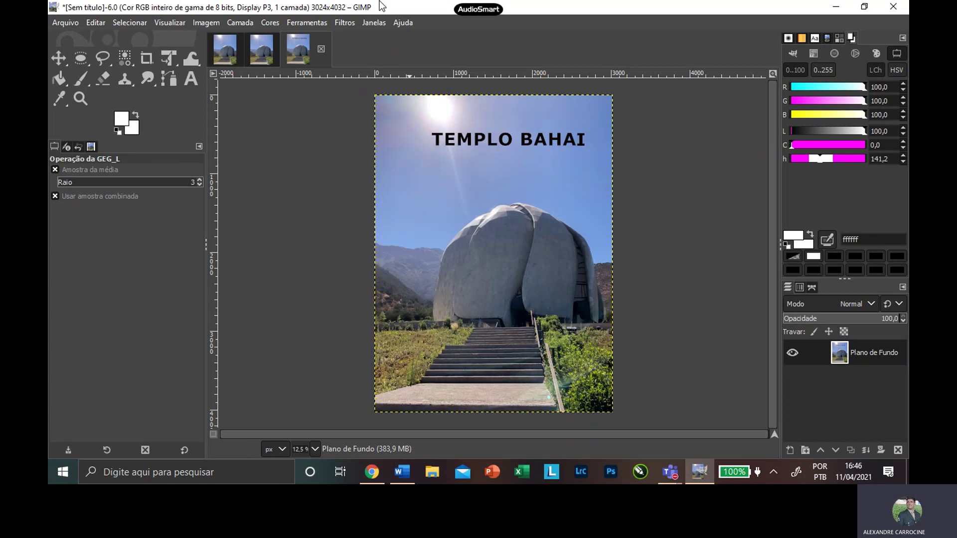
Step: Apply the Antisserrilhar enhancement filter to the merged photo layer
{"action": "left_click", "coordinate": [349, 21]}
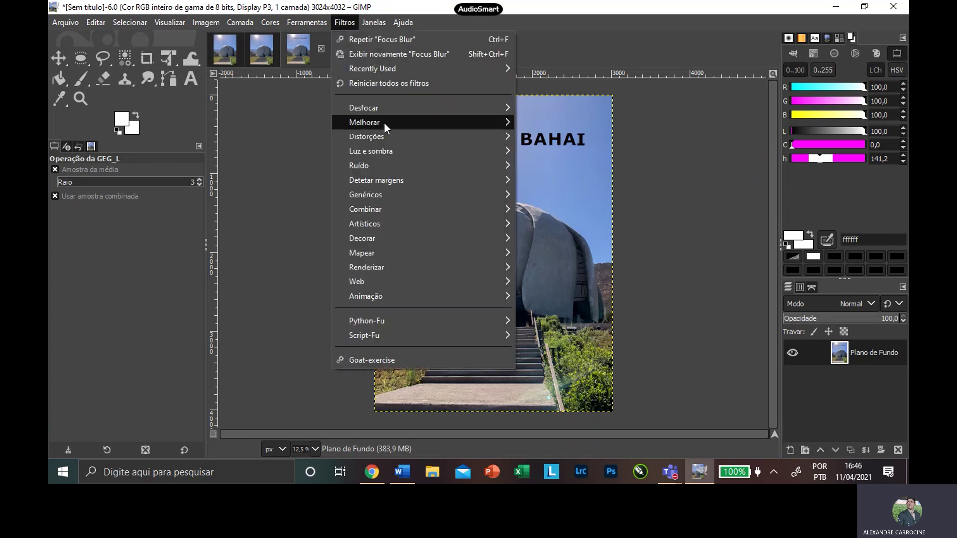
{"action": "mouse_move", "coordinate": [384, 123]}
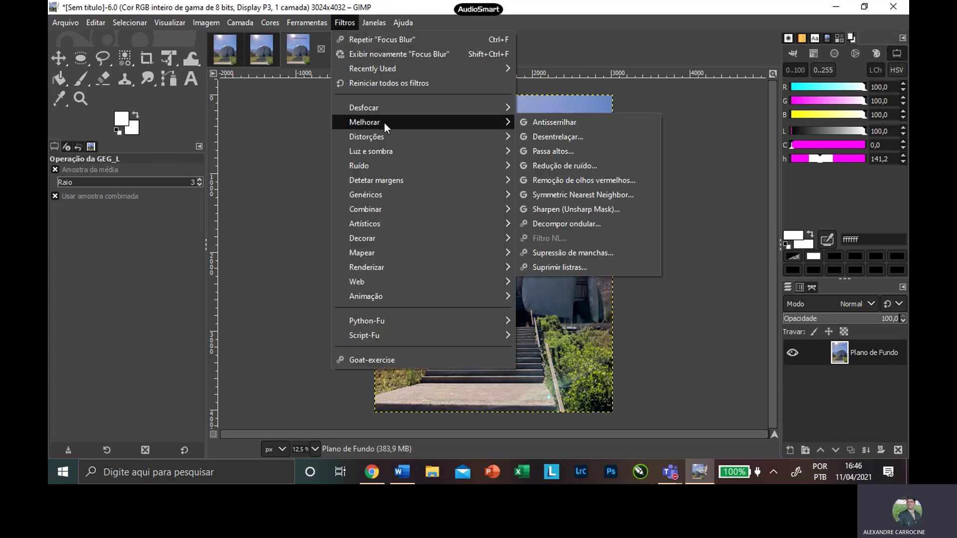
{"action": "left_click", "coordinate": [553, 123]}
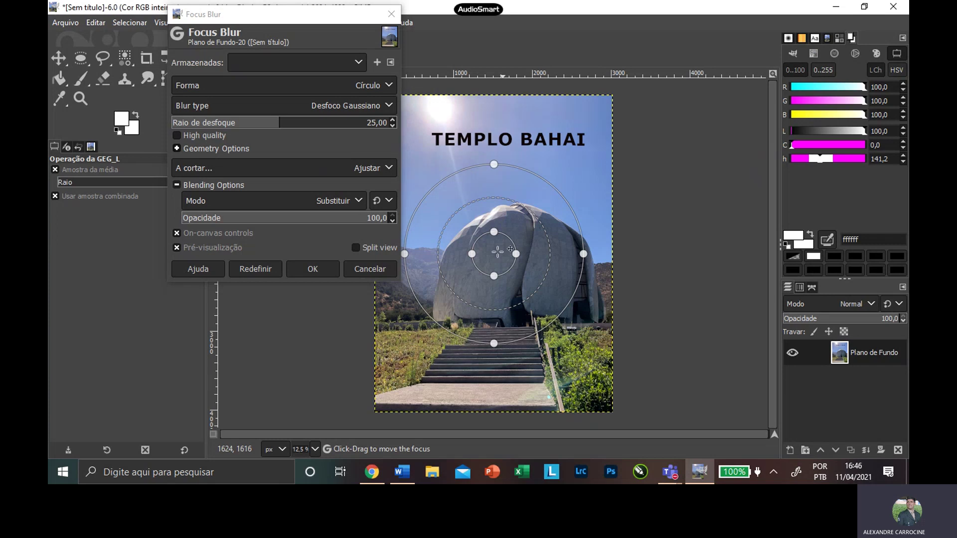
Step: Try a Focus Blur with a circular focus centred on the temple and a 25.00 blur radius, and undo it
{"action": "left_click", "coordinate": [327, 274]}
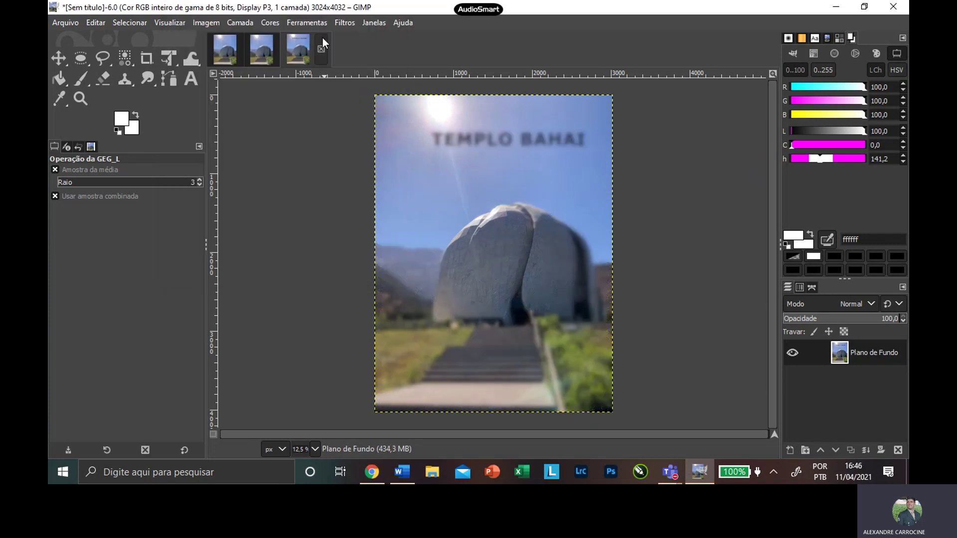
{"action": "left_click", "coordinate": [291, 22]}
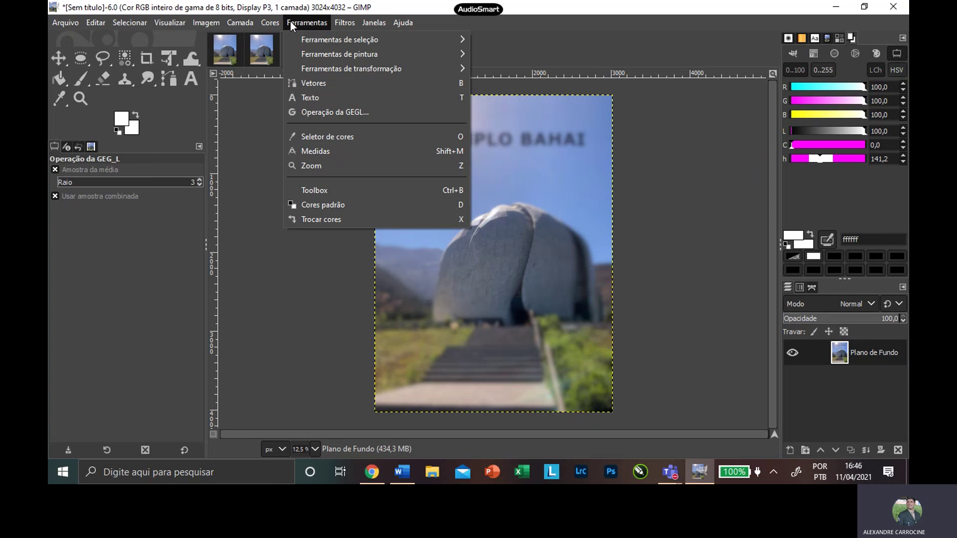
{"action": "left_click", "coordinate": [752, 206]}
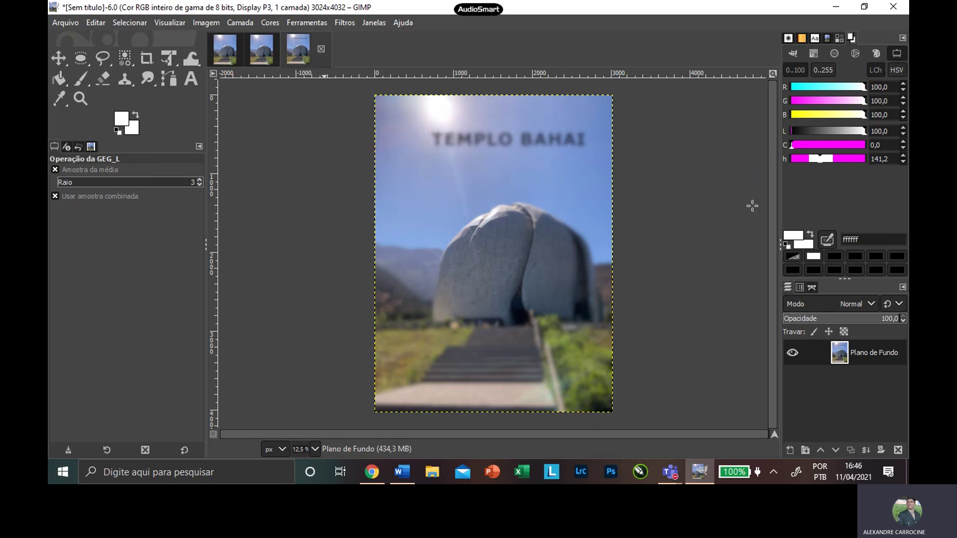
{"action": "key", "text": "ctrl+z"}
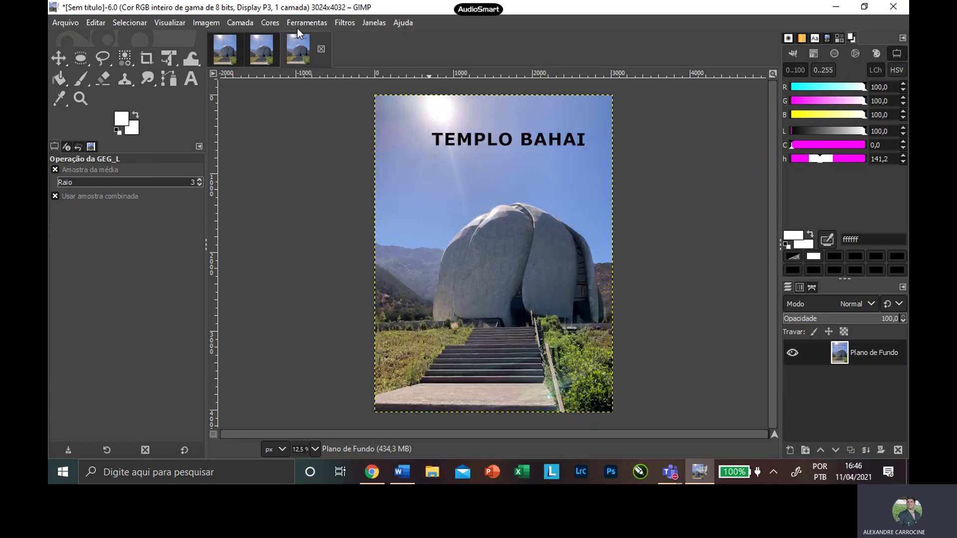
Step: Try the Aplicar lente distortion on the photo with a lens refraction index of 1,700, and undo it
{"action": "left_click", "coordinate": [343, 23]}
{"action": "mouse_move", "coordinate": [391, 122]}
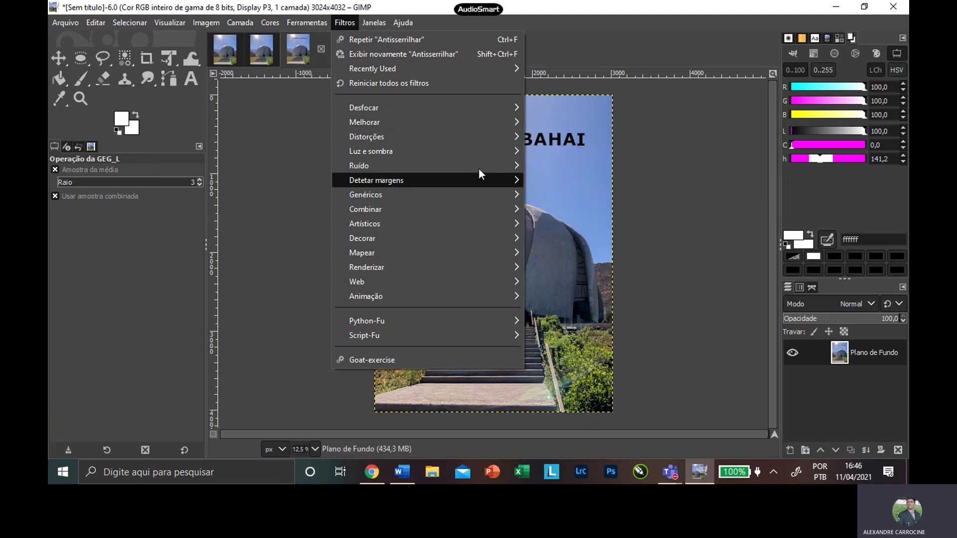
{"action": "mouse_move", "coordinate": [429, 141]}
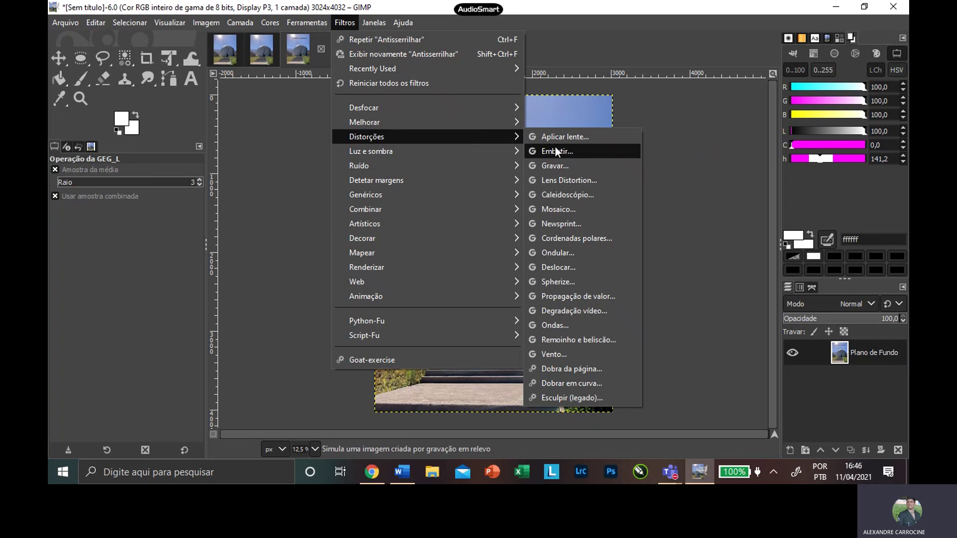
{"action": "left_click", "coordinate": [567, 142]}
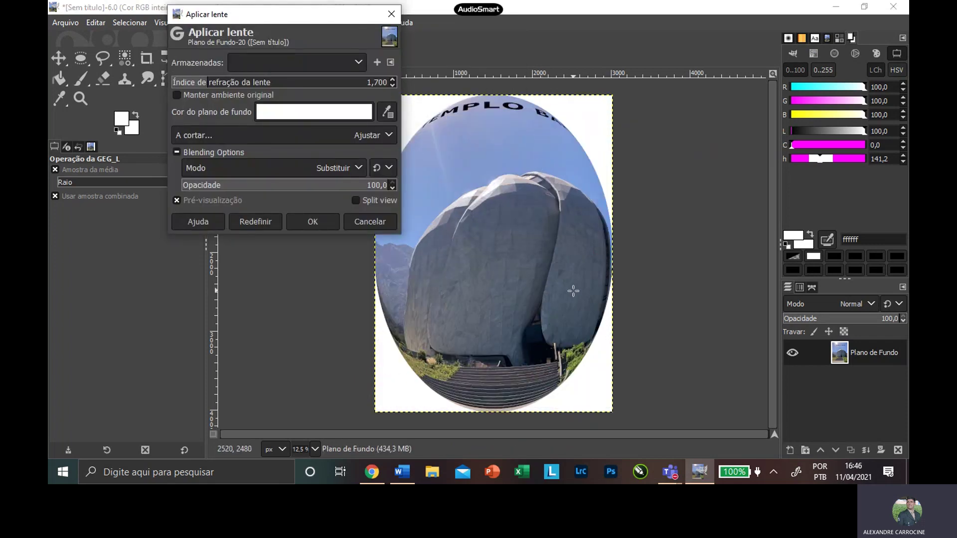
{"action": "left_click", "coordinate": [312, 222]}
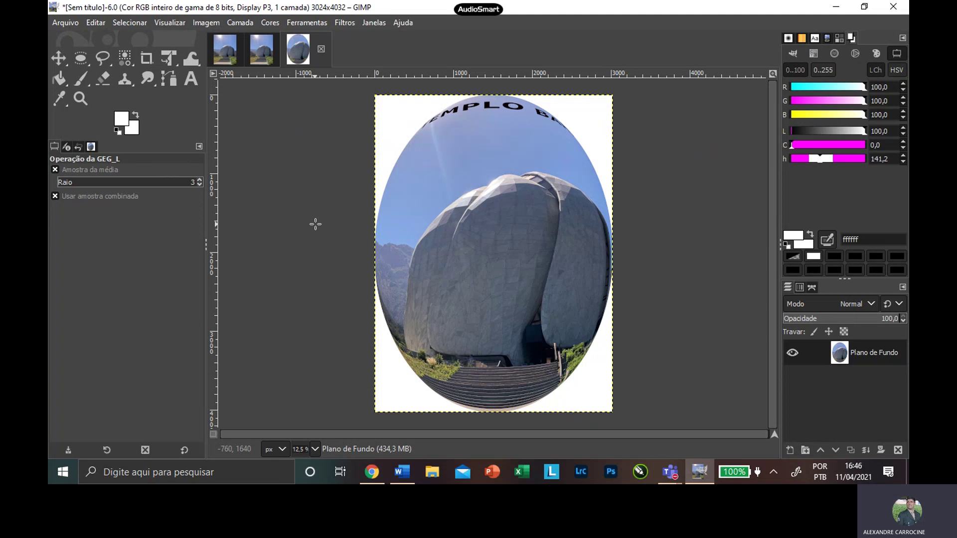
{"action": "left_click", "coordinate": [352, 25]}
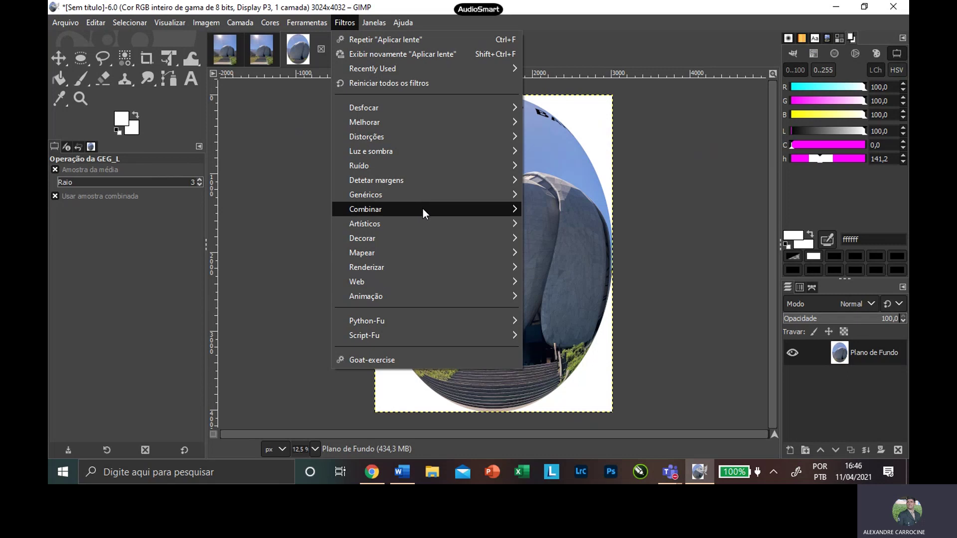
{"action": "mouse_move", "coordinate": [427, 222]}
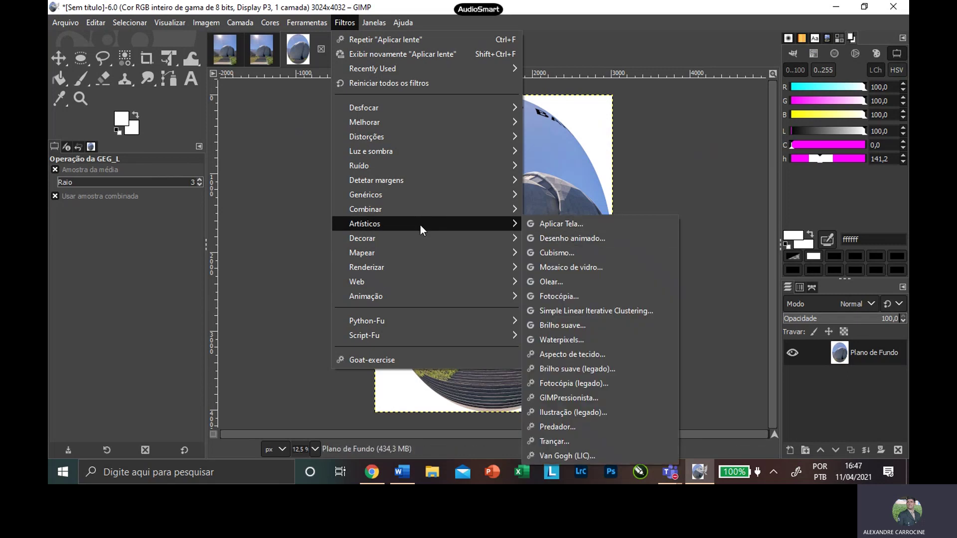
{"action": "left_click", "coordinate": [663, 135]}
{"action": "key", "text": "ctrl+z"}
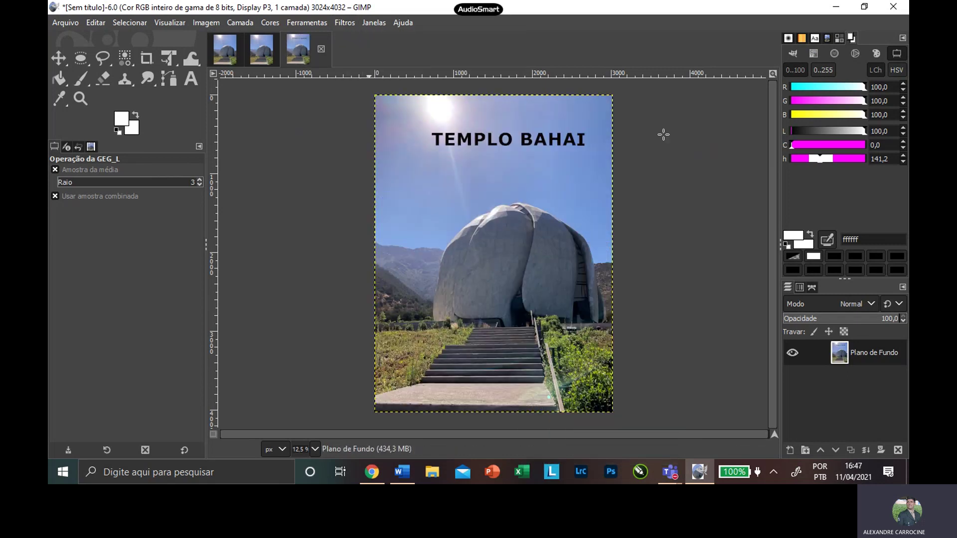
Step: Apply a Lens Flare to the photo at position X 0,500 and Y 0,500
{"action": "left_click", "coordinate": [344, 23]}
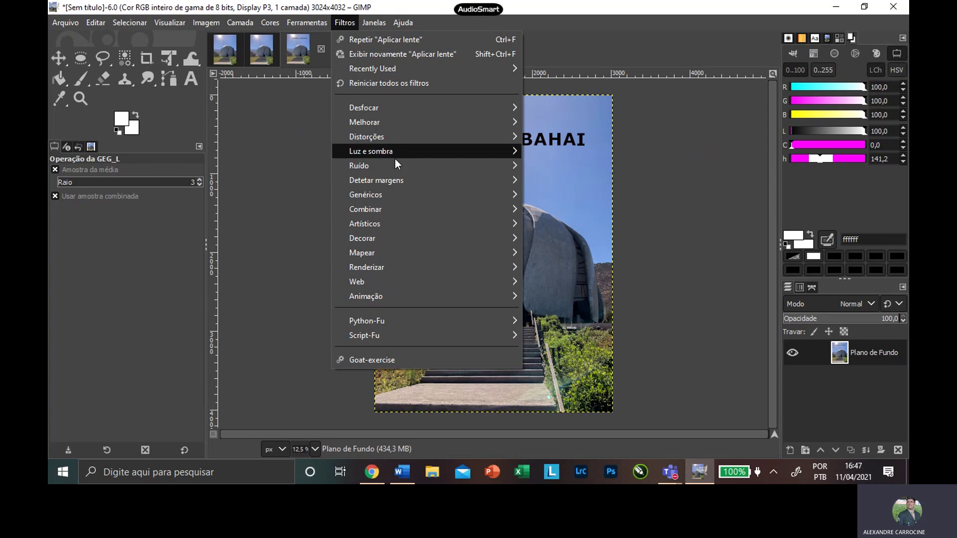
{"action": "mouse_move", "coordinate": [411, 151]}
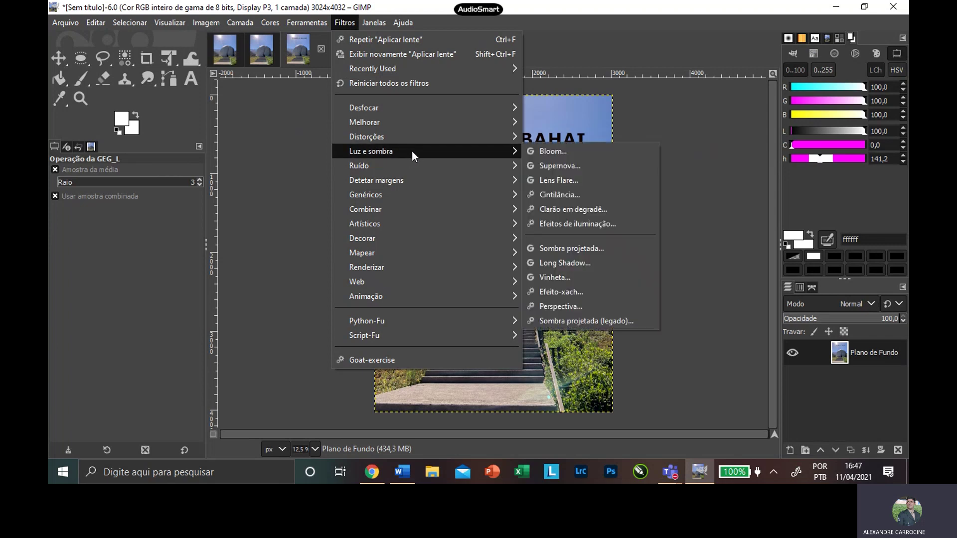
{"action": "left_click", "coordinate": [552, 181]}
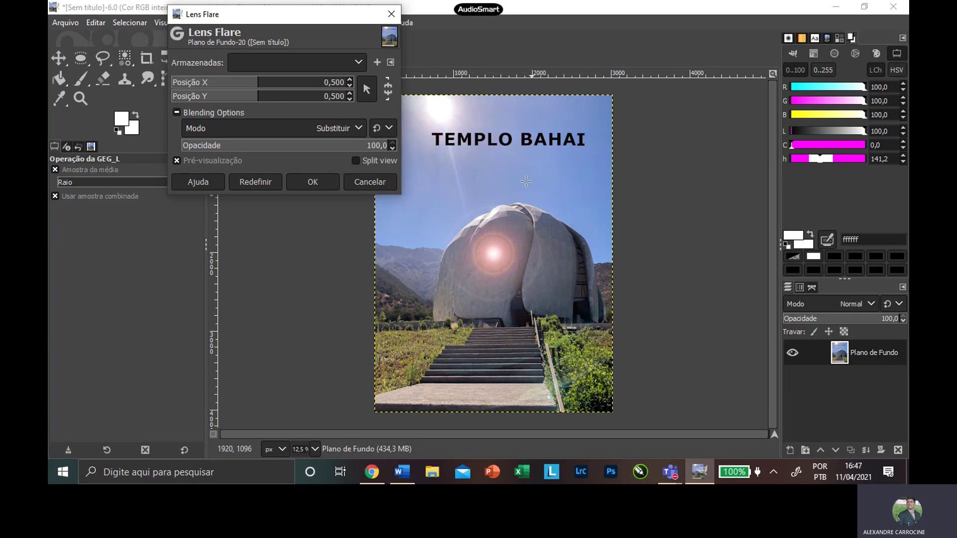
{"action": "left_click", "coordinate": [492, 239]}
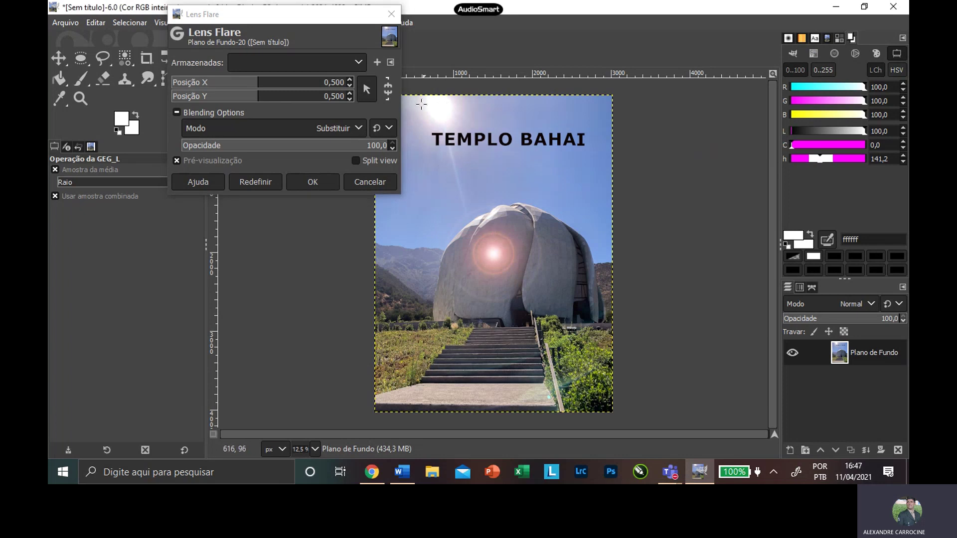
{"action": "left_click", "coordinate": [324, 183]}
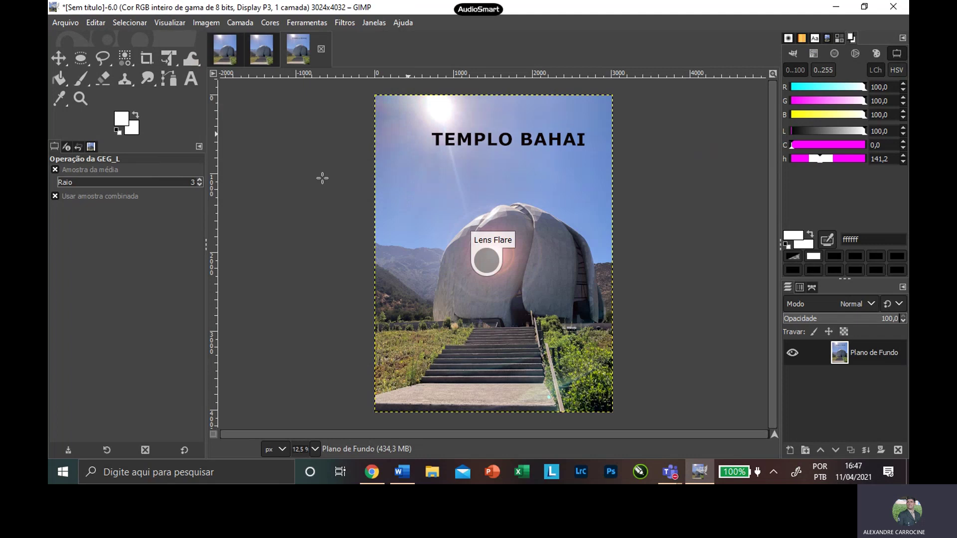
{"action": "key", "text": "ctrl+shift+f"}
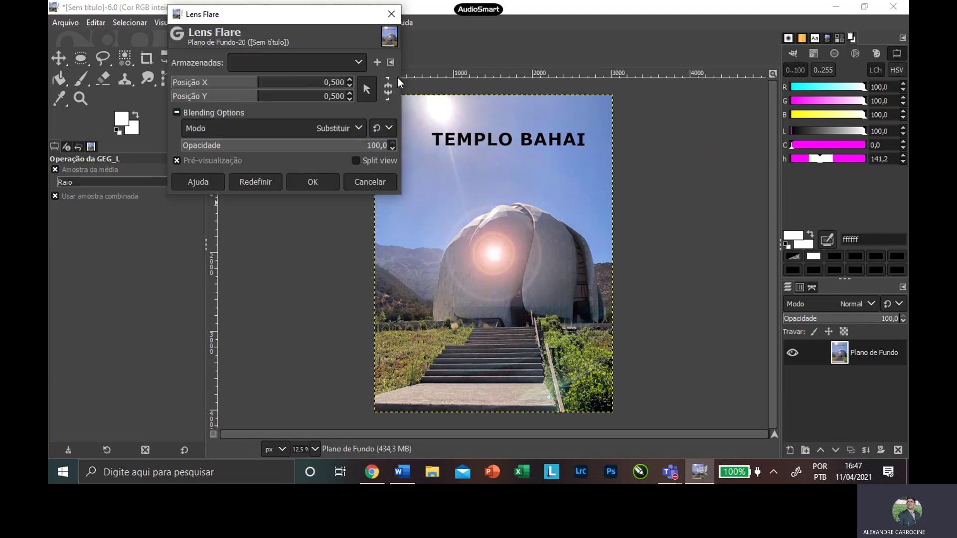
{"action": "left_click", "coordinate": [392, 7]}
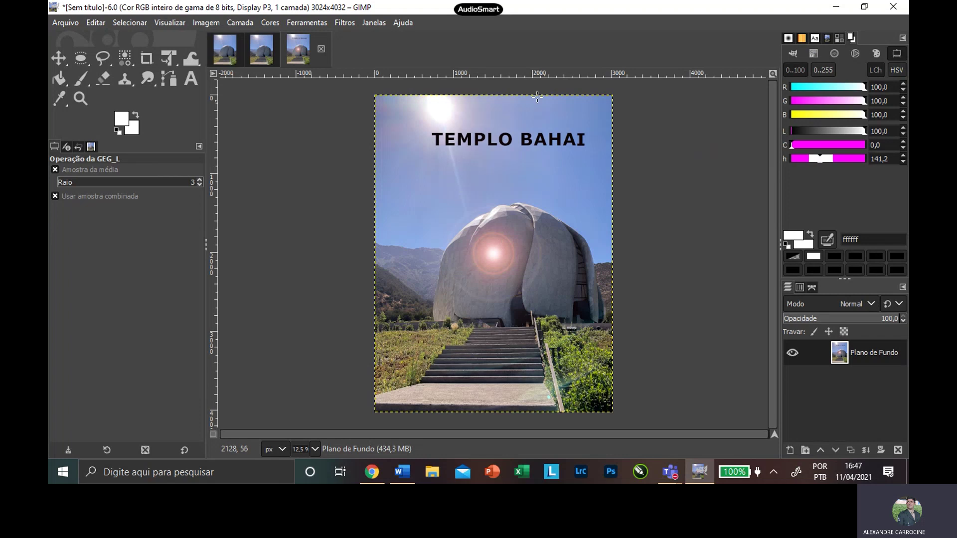
Step: Try the Mosaico distortion with Hexágonos tiles of size 15,00 on the photo, and cancel it
{"action": "left_click", "coordinate": [352, 22]}
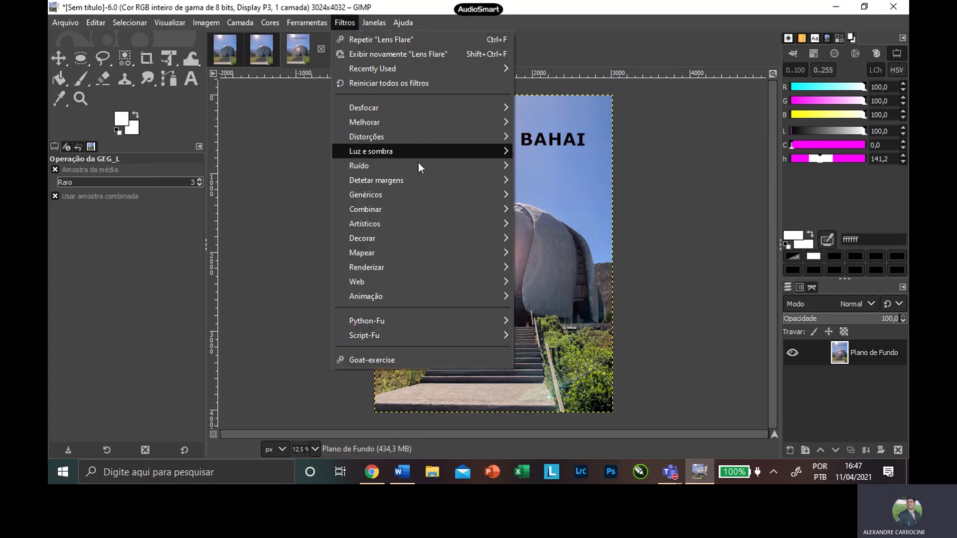
{"action": "mouse_move", "coordinate": [449, 245]}
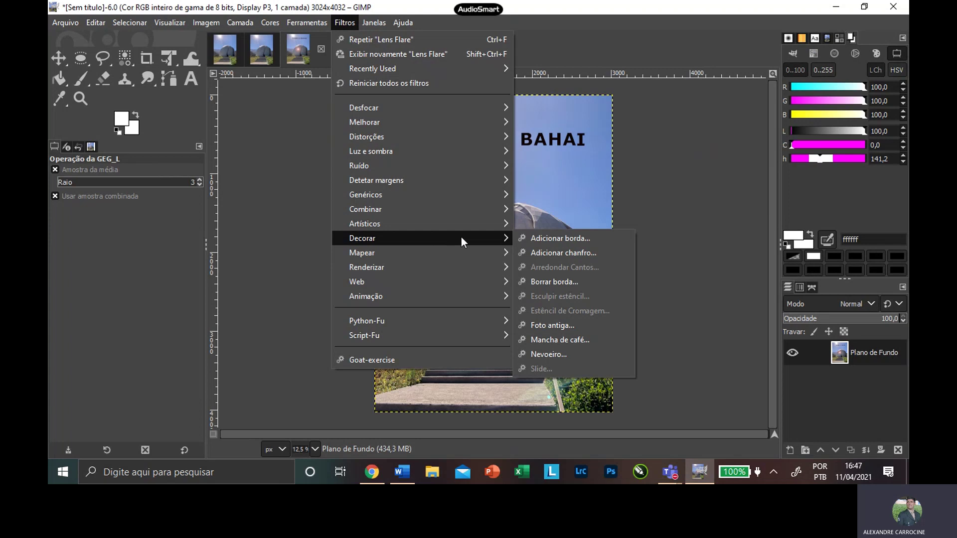
{"action": "mouse_move", "coordinate": [496, 167]}
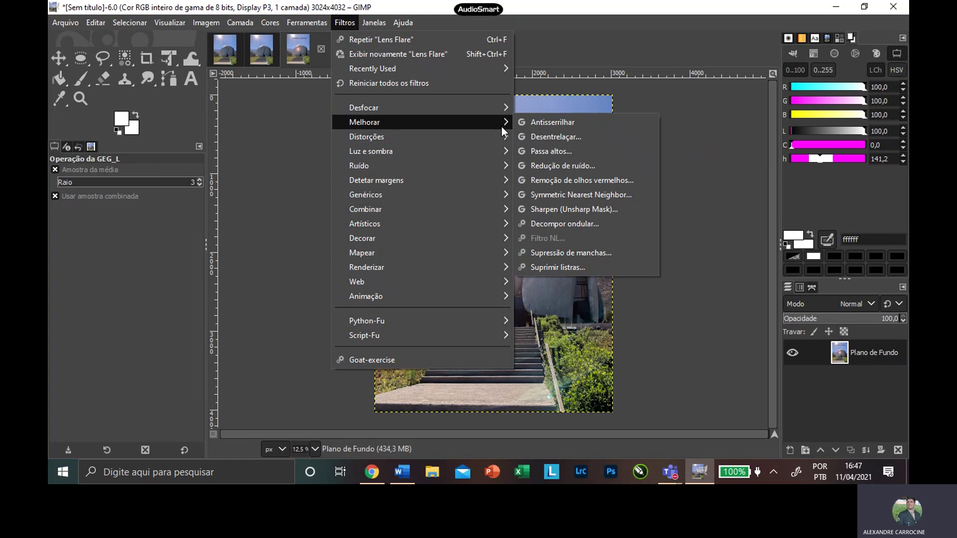
{"action": "mouse_move", "coordinate": [501, 136]}
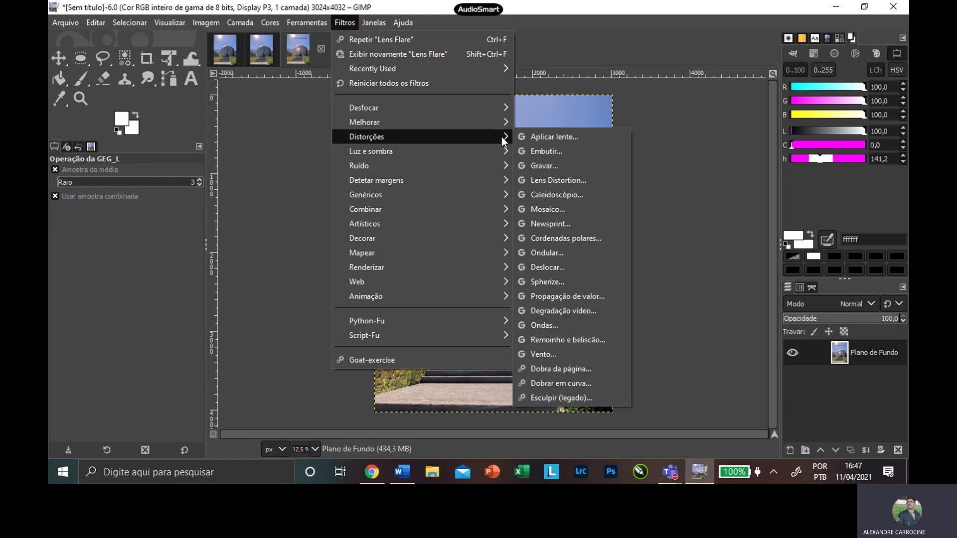
{"action": "left_click", "coordinate": [593, 209]}
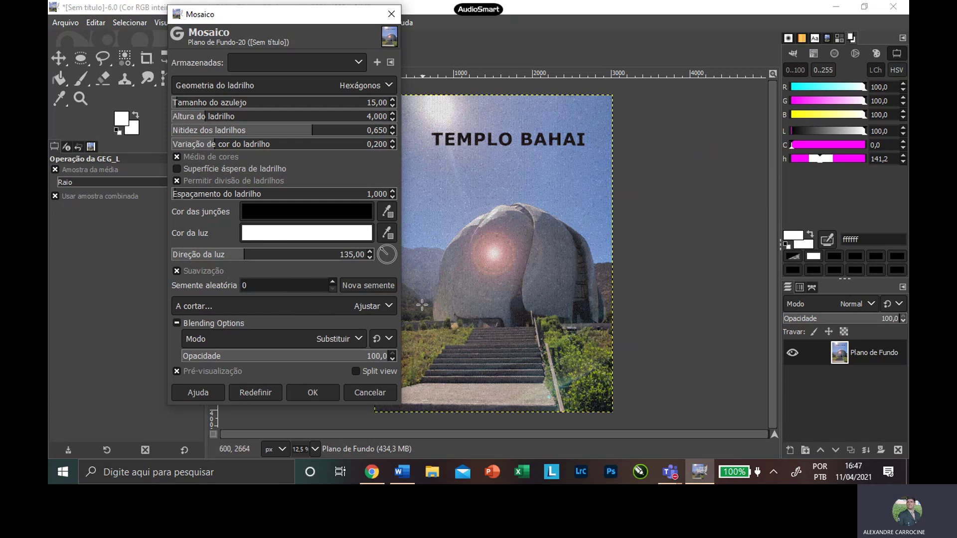
{"action": "left_click", "coordinate": [379, 393]}
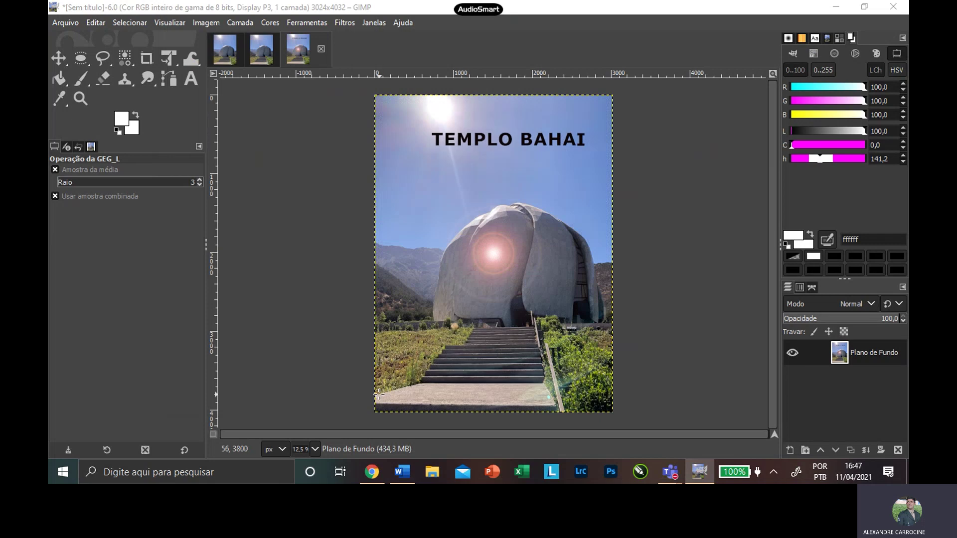
Step: Try the Cubismo artistic filter with tile size 10,00 and tile saturation 2,500, and cancel it
{"action": "left_click", "coordinate": [340, 23]}
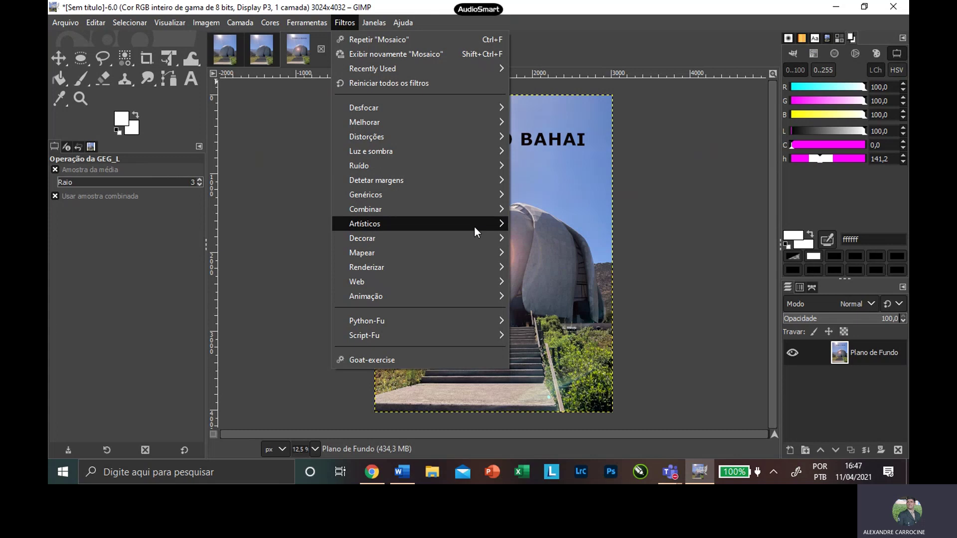
{"action": "mouse_move", "coordinate": [474, 225]}
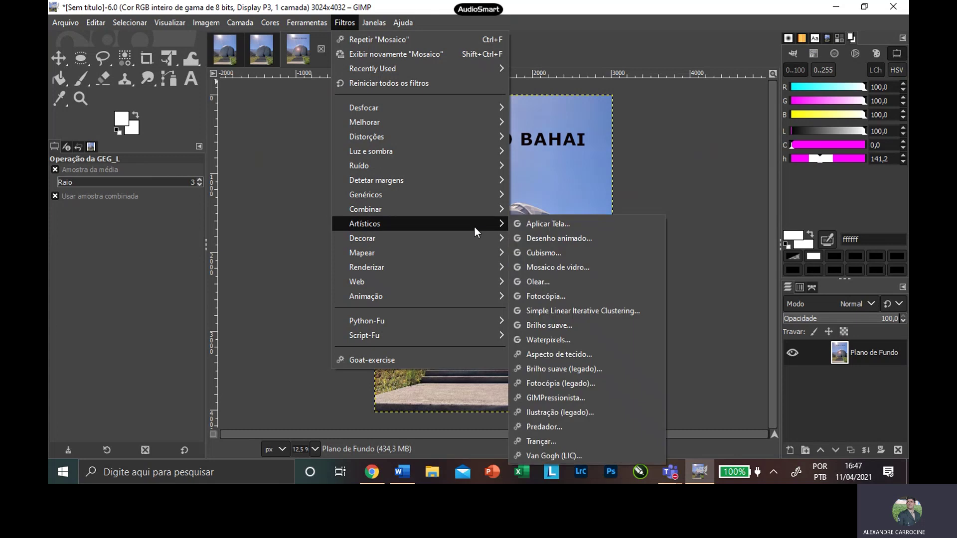
{"action": "left_click", "coordinate": [549, 255]}
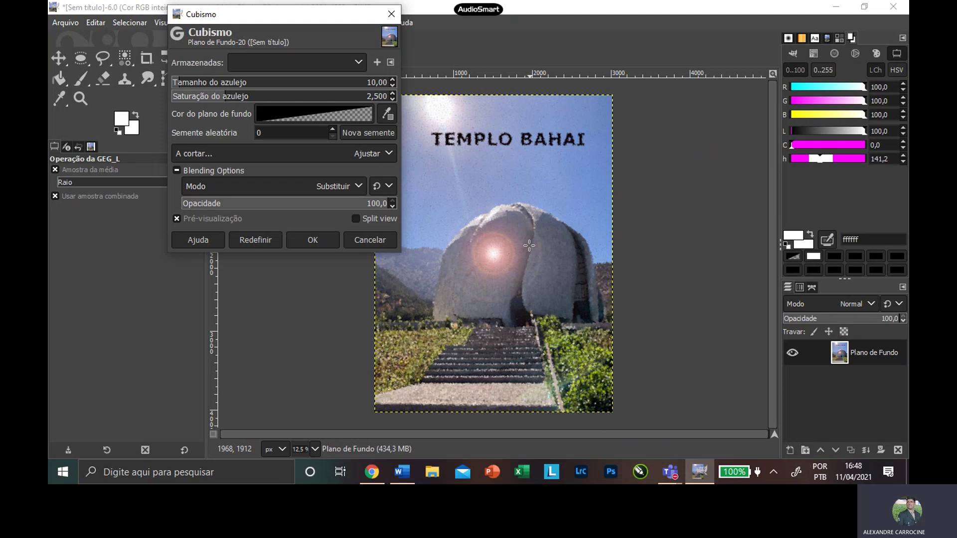
{"action": "left_click", "coordinate": [368, 243]}
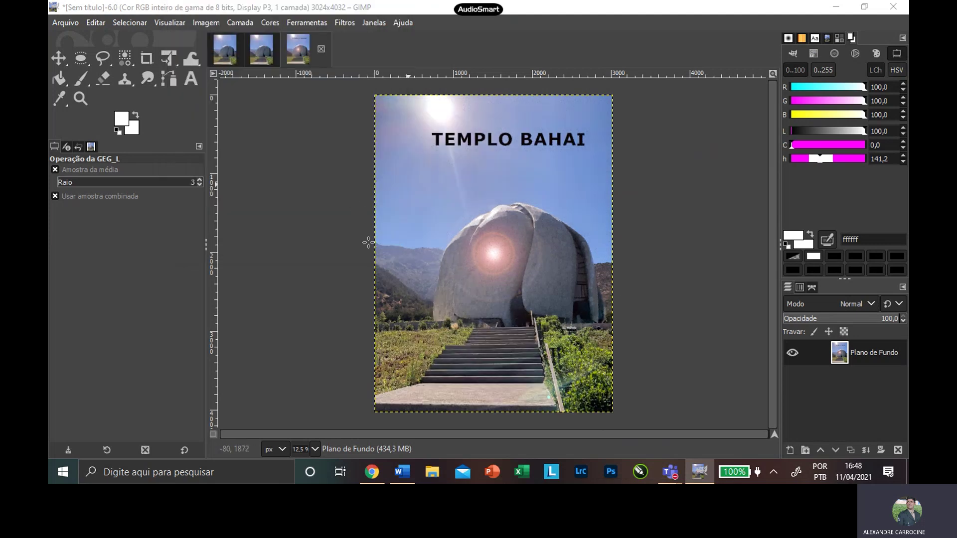
Step: Try the Waterpixels artistic filter on the photo with a superpixel size of 32
{"action": "left_click", "coordinate": [338, 23]}
{"action": "mouse_move", "coordinate": [426, 179]}
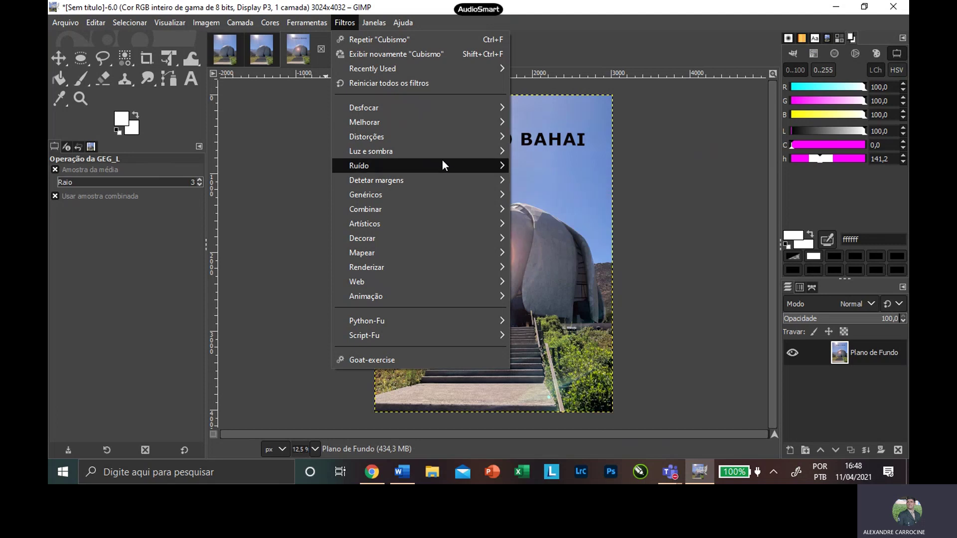
{"action": "mouse_move", "coordinate": [492, 224]}
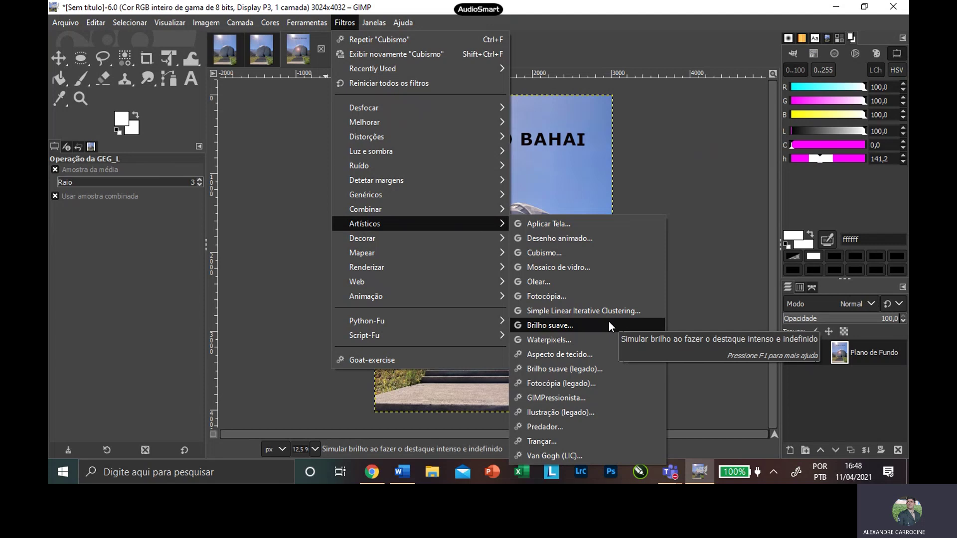
{"action": "left_click", "coordinate": [588, 338]}
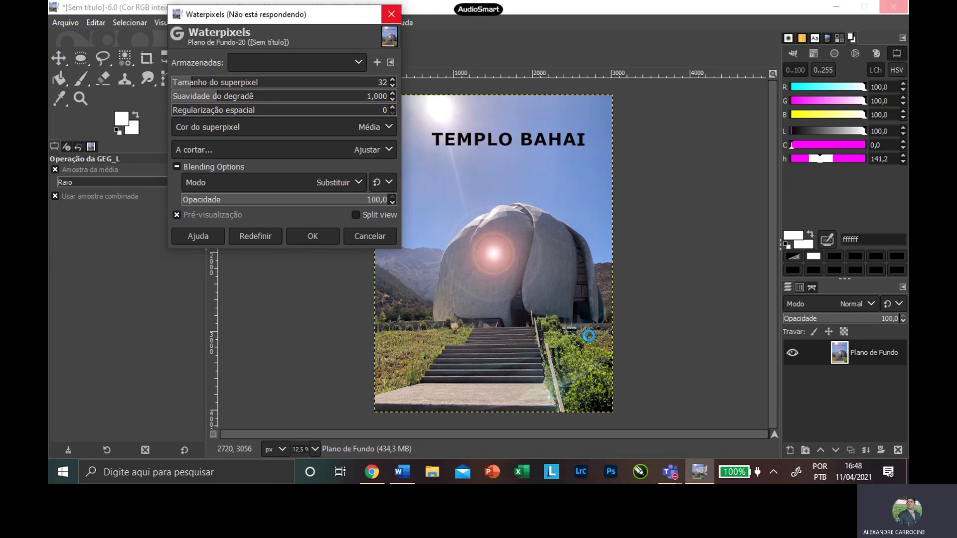
Step: Force the unresponsive GIMP to close and cancel the Windows problem report
{"action": "left_click", "coordinate": [390, 14]}
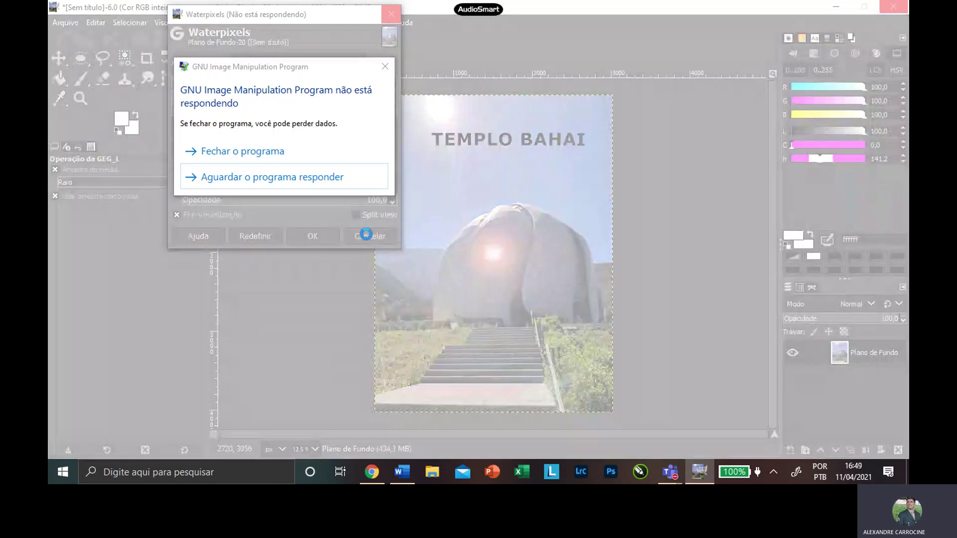
{"action": "left_click", "coordinate": [279, 151]}
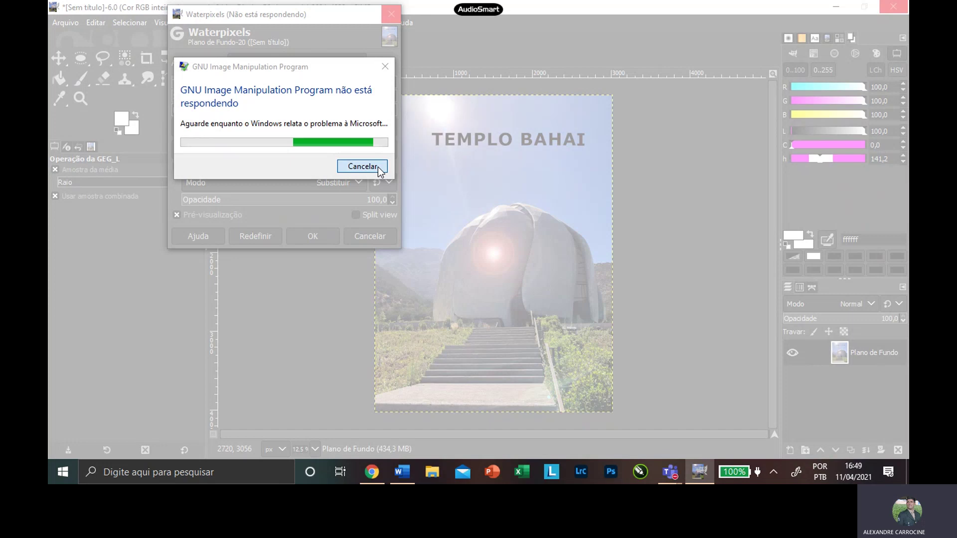
{"action": "left_click", "coordinate": [362, 167]}
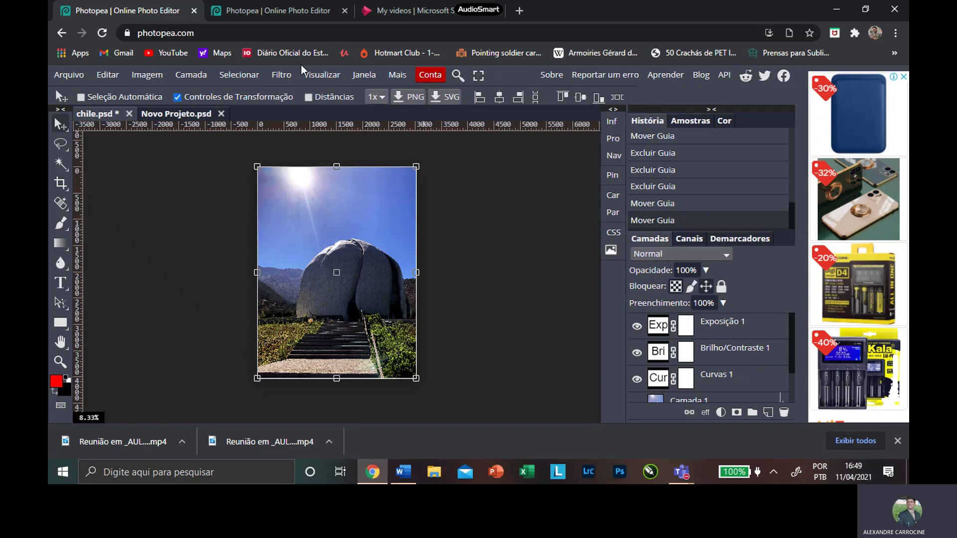
Step: In Photopea, examine the filters offered for blur, noise, pixelation, stylizing and rendering on the temple photo
{"action": "left_click", "coordinate": [279, 72]}
{"action": "mouse_move", "coordinate": [351, 194]}
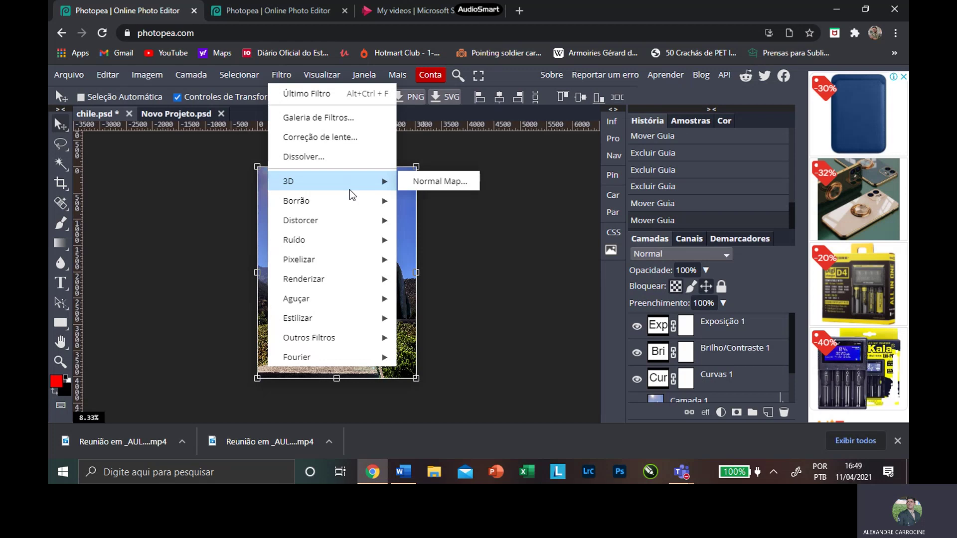
{"action": "mouse_move", "coordinate": [362, 211]}
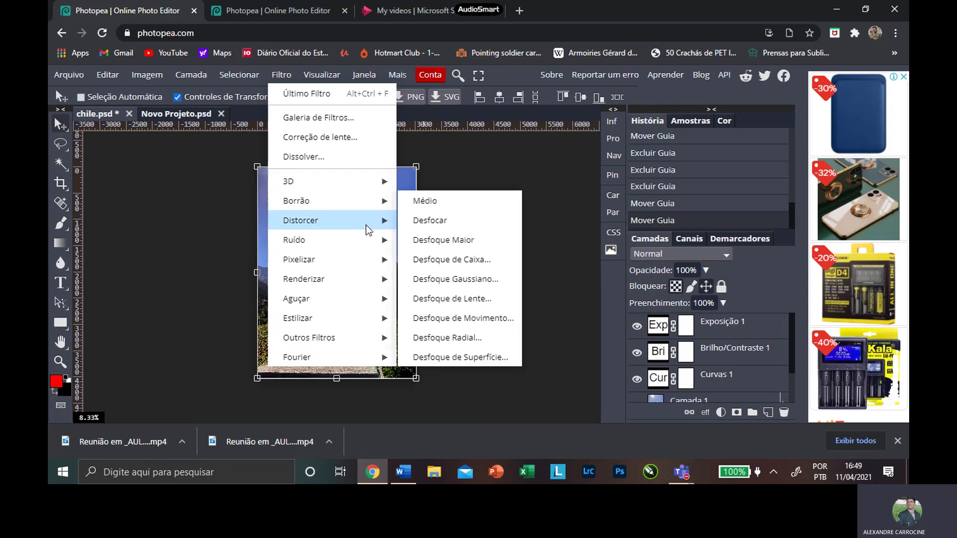
{"action": "mouse_move", "coordinate": [376, 240]}
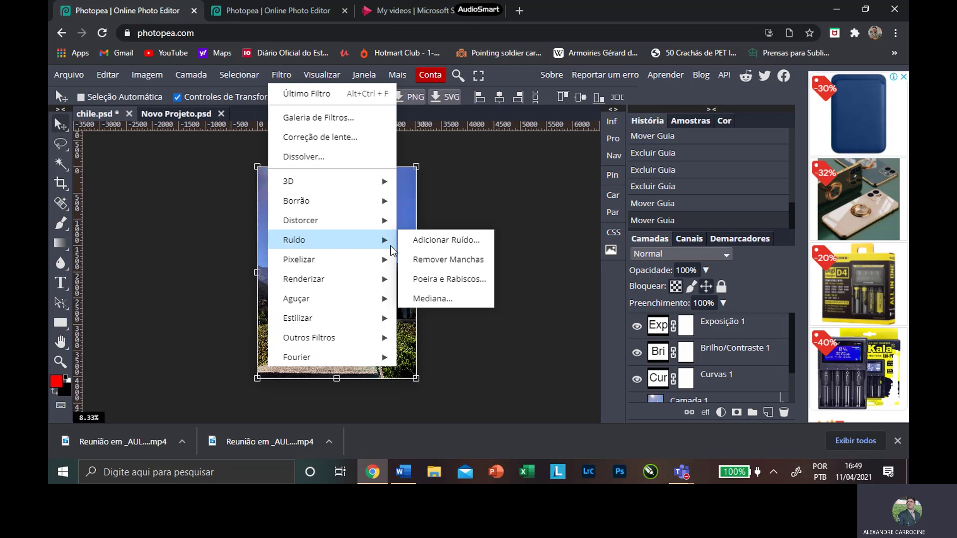
{"action": "mouse_move", "coordinate": [379, 268]}
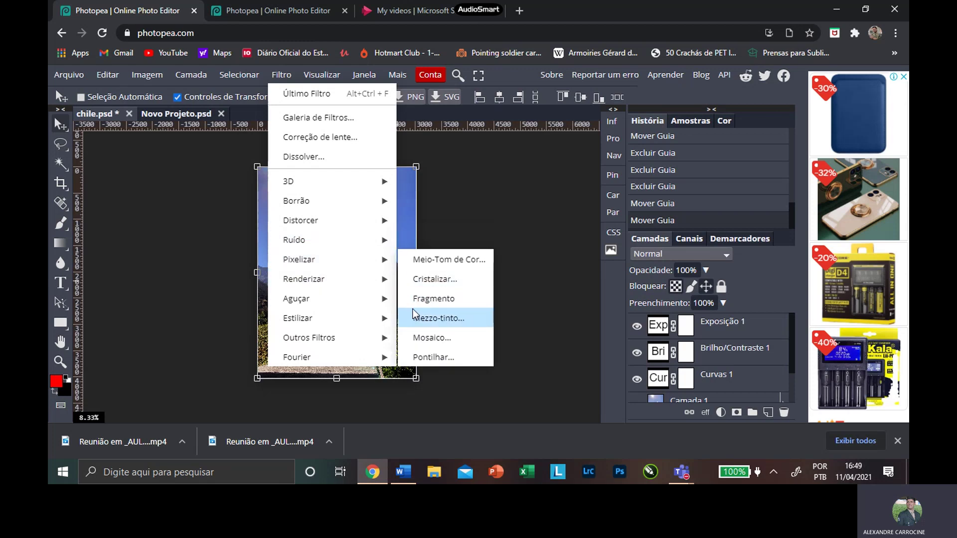
{"action": "mouse_move", "coordinate": [365, 321]}
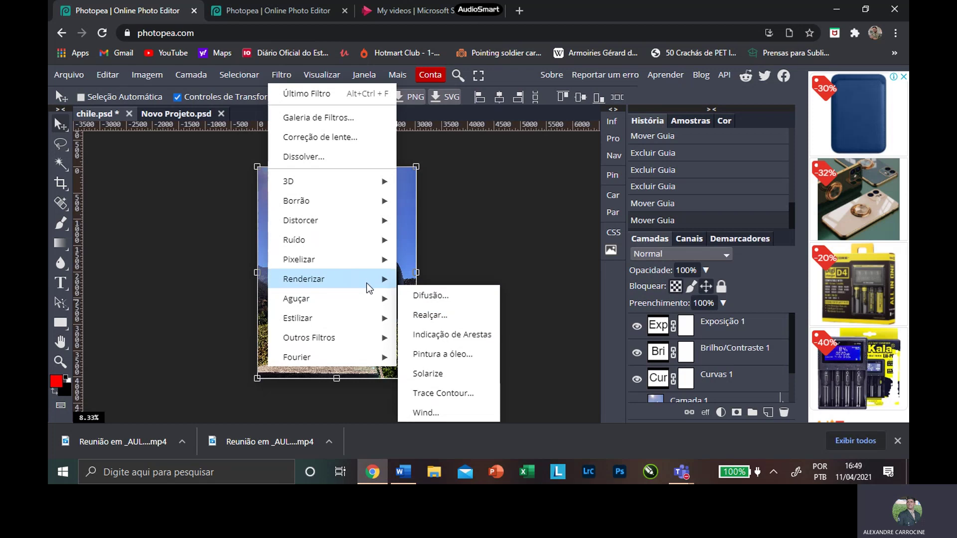
{"action": "mouse_move", "coordinate": [368, 288]}
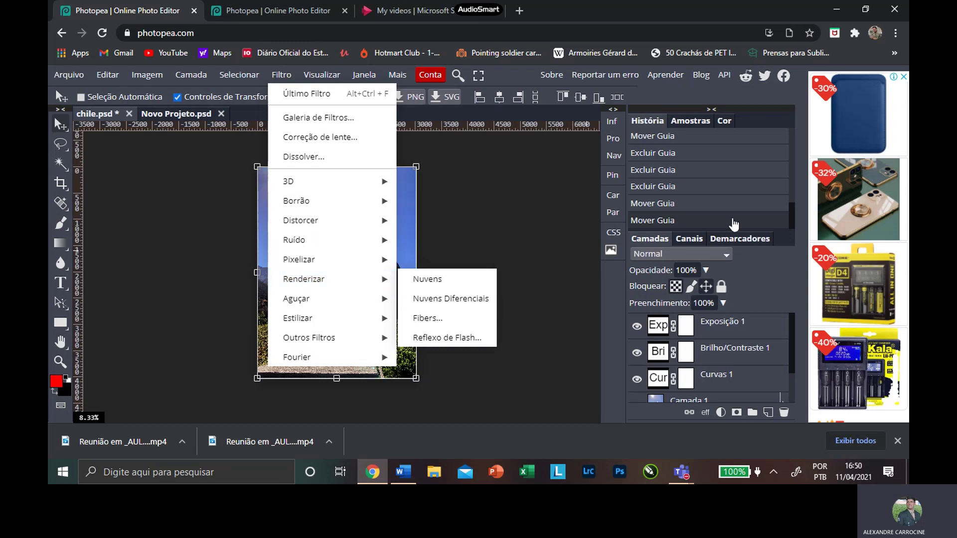
Step: Switch to the Microsoft Teams meeting window and stop sharing the screen
{"action": "left_click", "coordinate": [681, 473]}
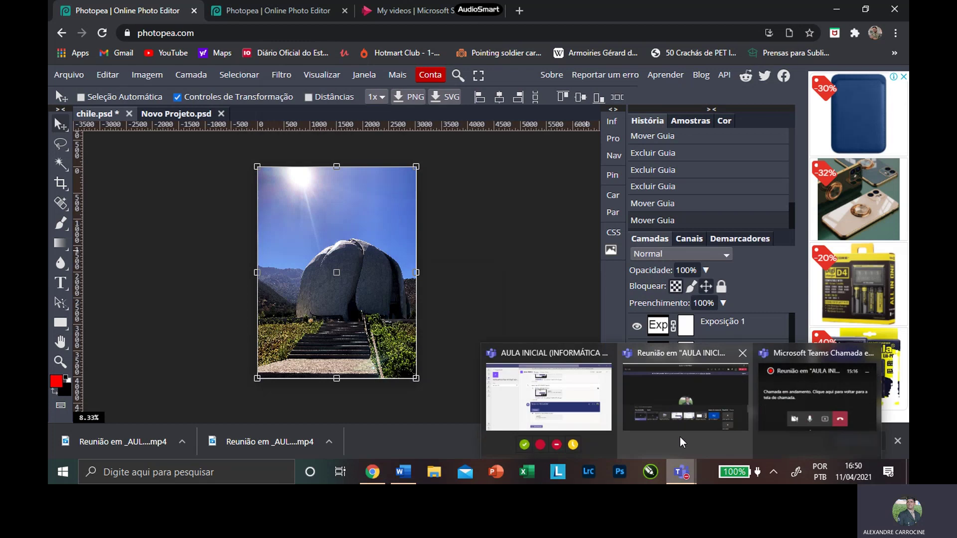
{"action": "left_click", "coordinate": [726, 392]}
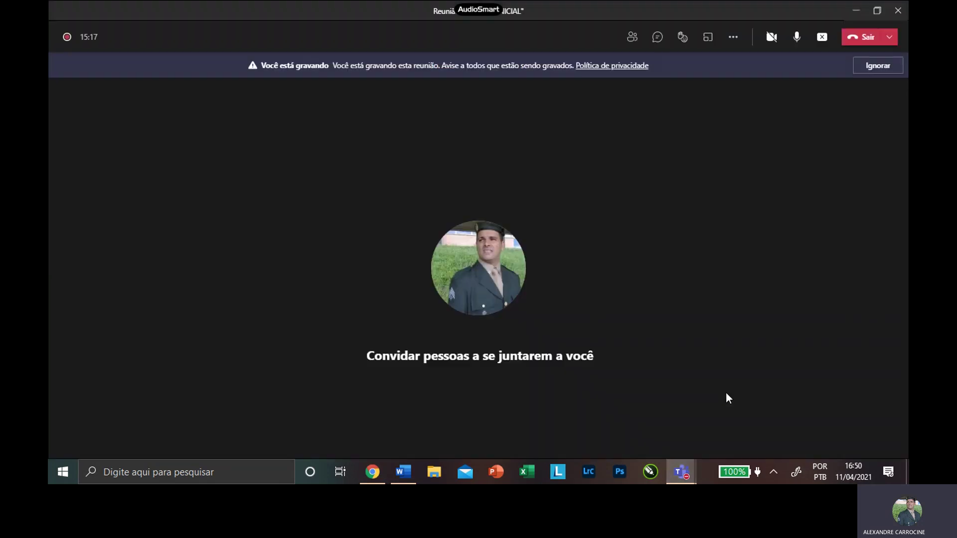
{"action": "left_click", "coordinate": [819, 36]}
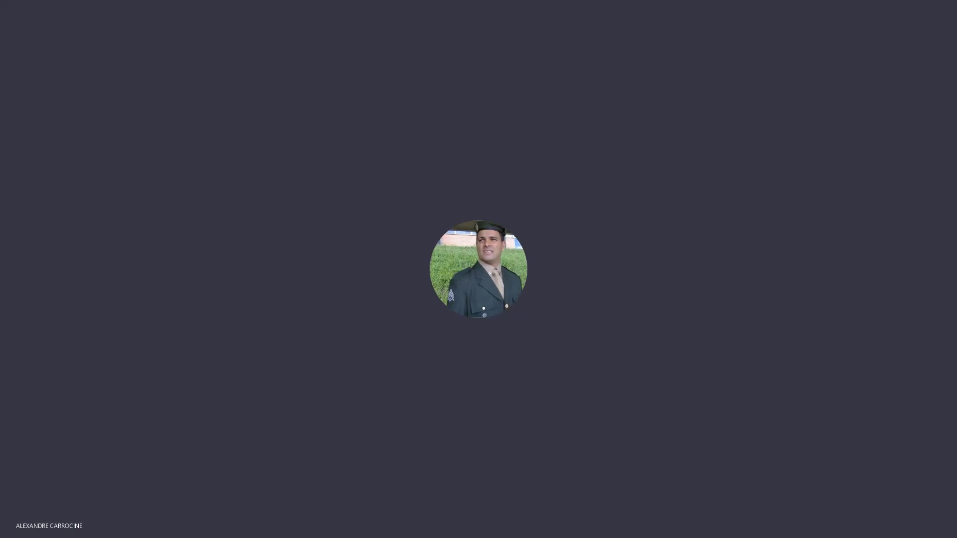